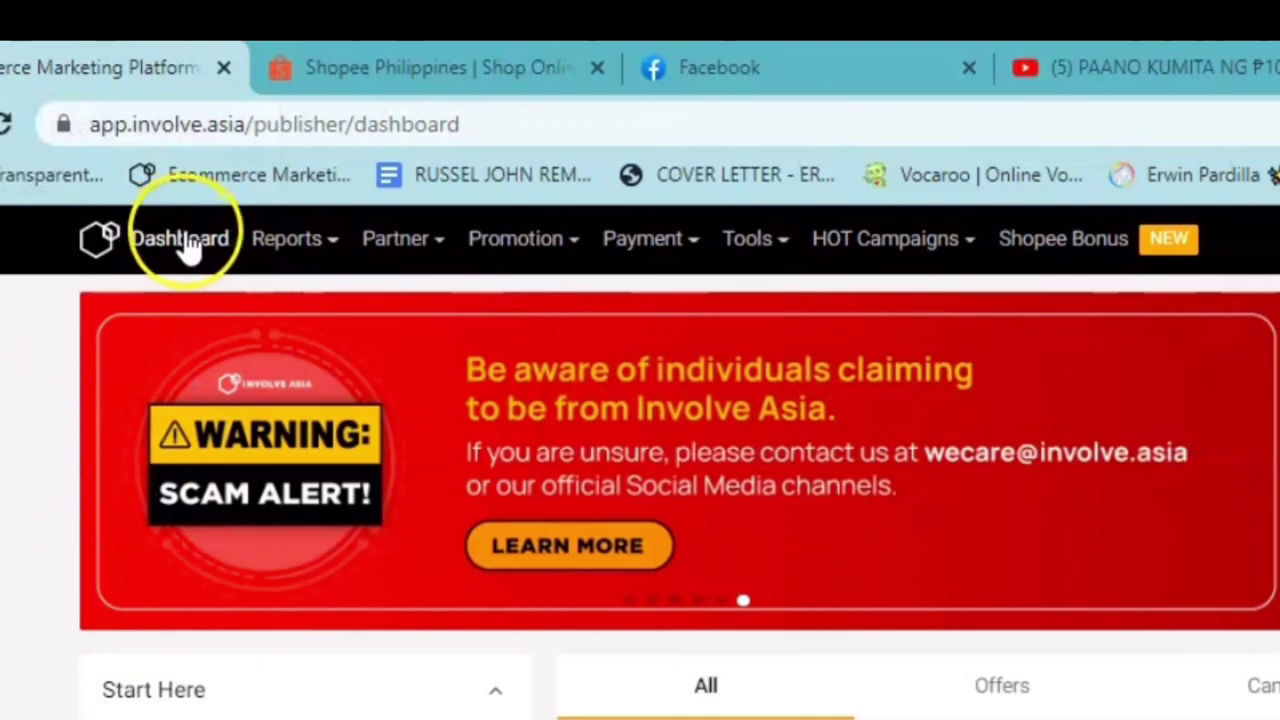
- Leave the Involve Asia publisher dashboard for the YouTube affiliate tutorial video tab
{"action": "mouse_move", "coordinate": [400, 240]}
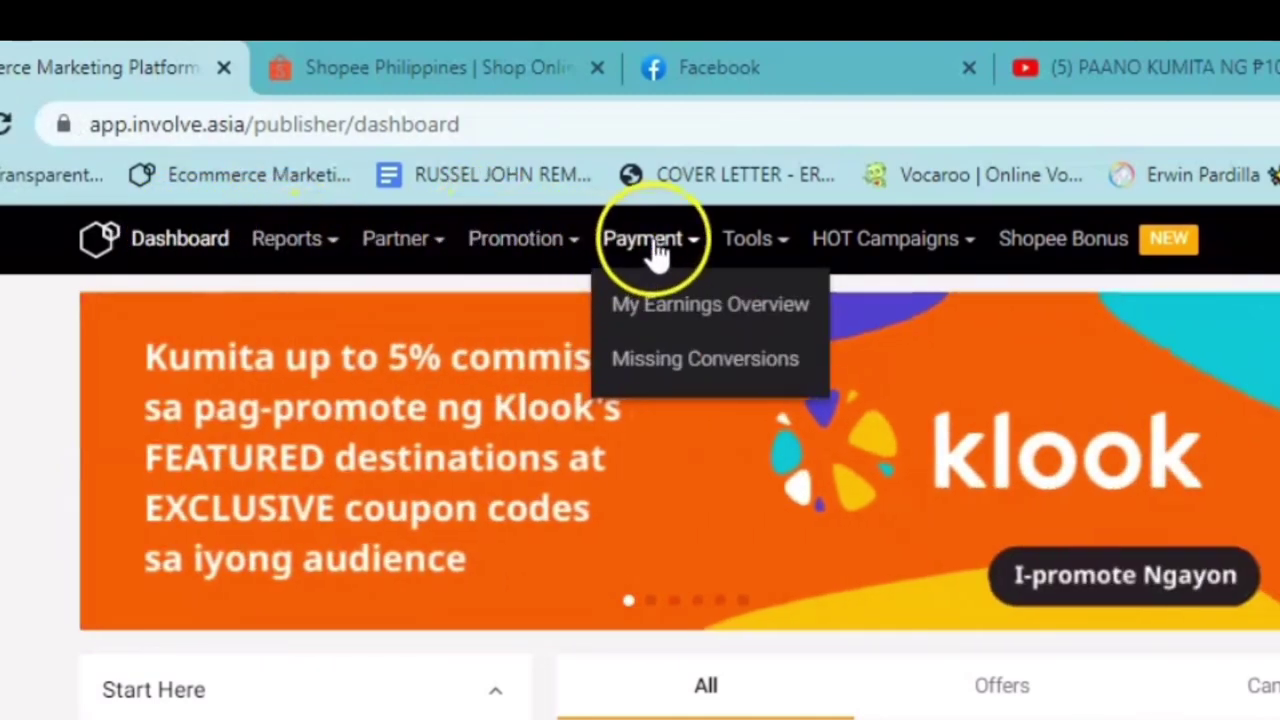
{"action": "mouse_move", "coordinate": [760, 257]}
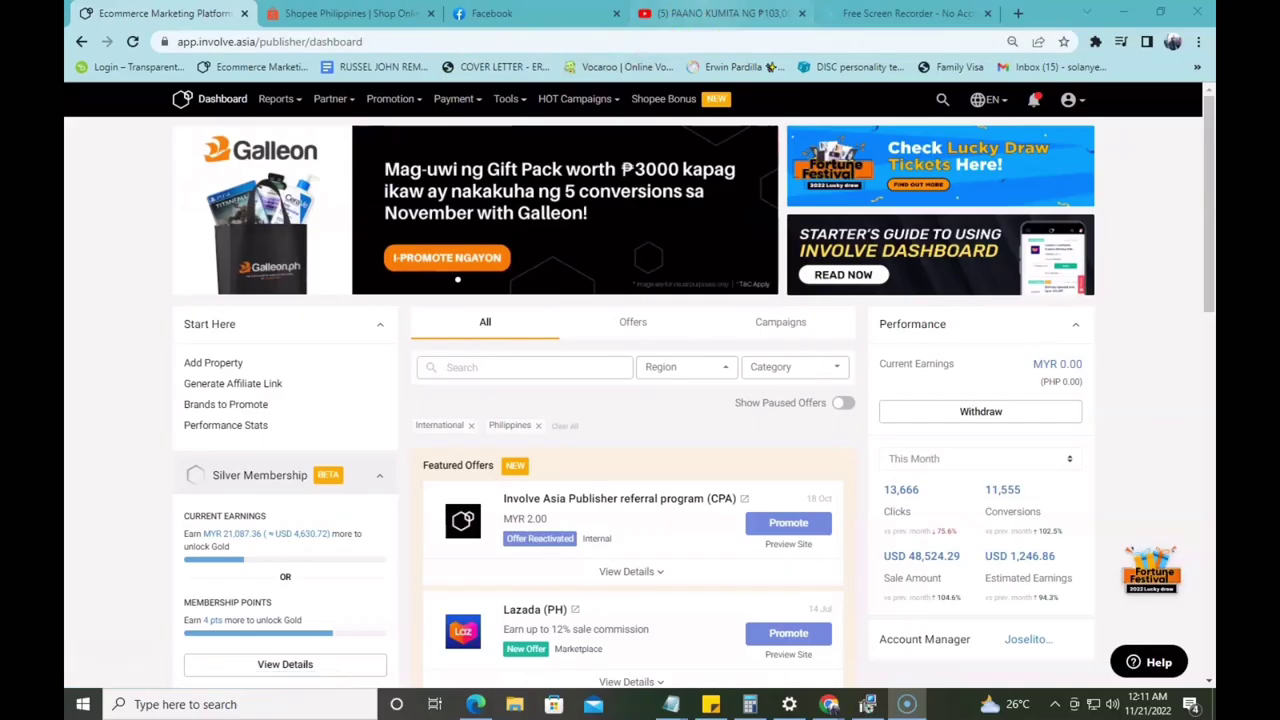
{"action": "left_click", "coordinate": [704, 14]}
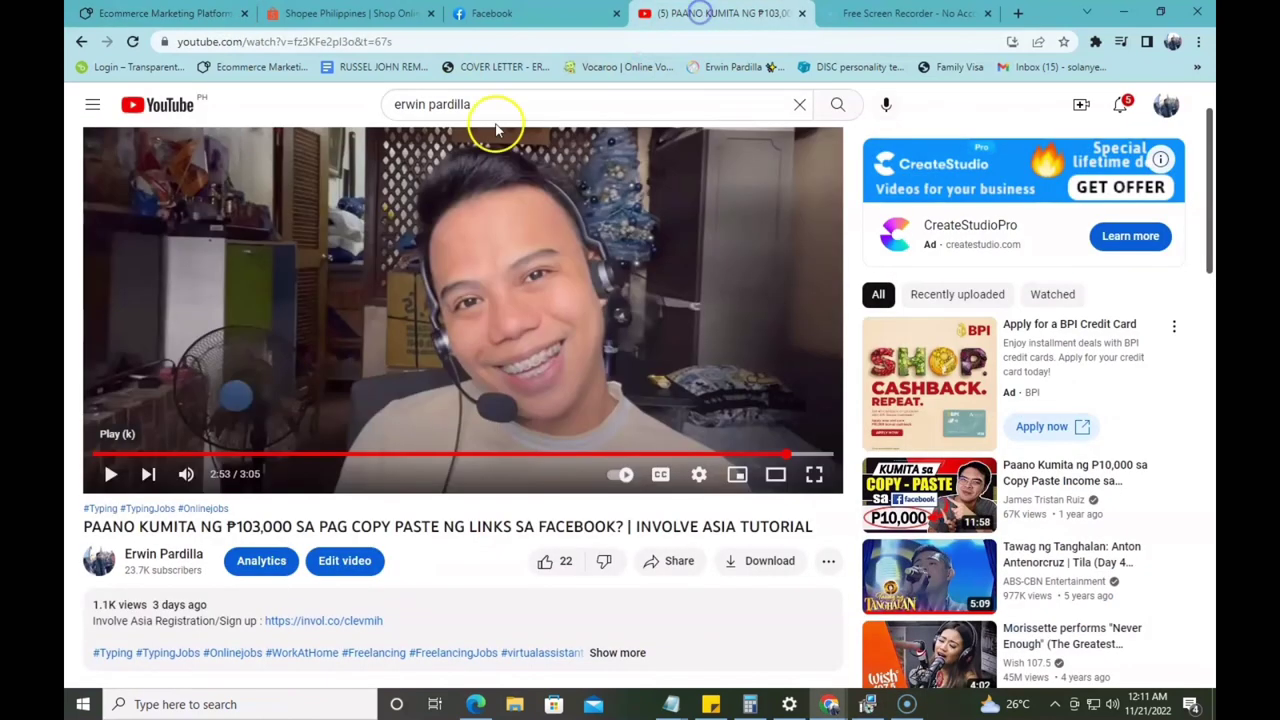
- Open the description's invol.co sign-up link in a new tab and view the Involve Asia dashboard
{"action": "scroll", "coordinate": [523, 405], "scroll_direction": "down", "scroll_amount": 1}
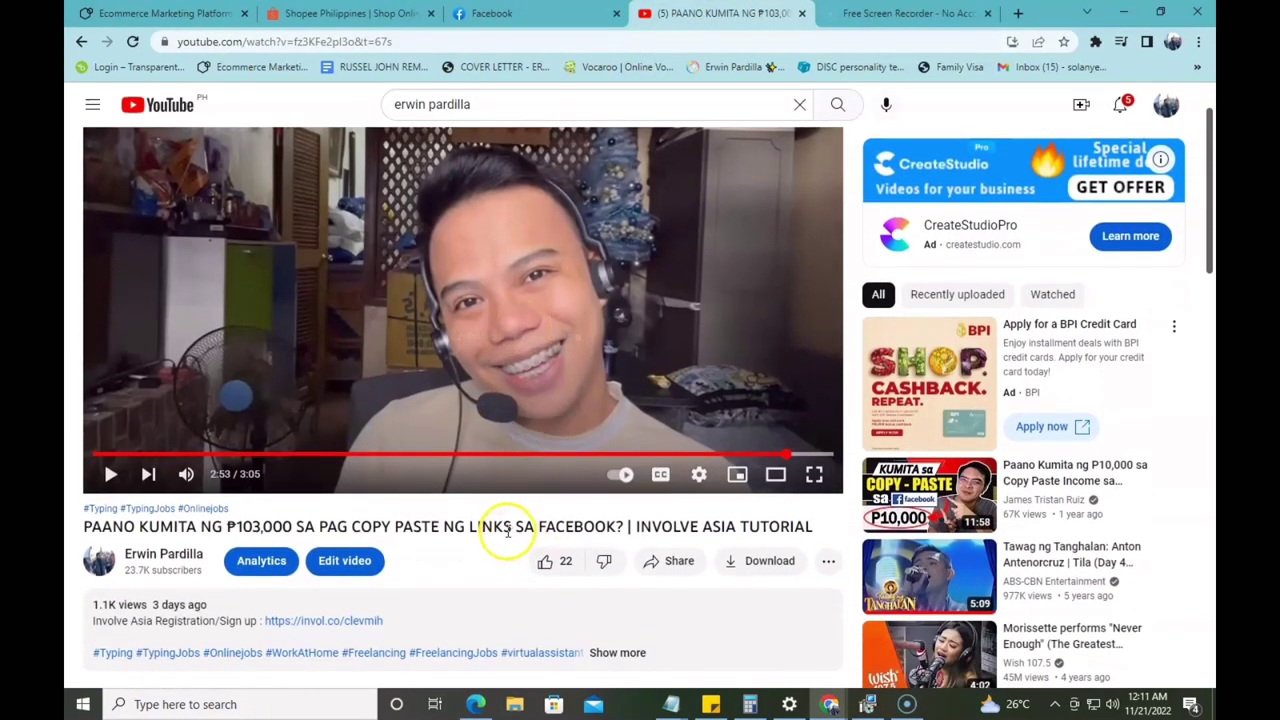
{"action": "scroll", "coordinate": [347, 600], "scroll_direction": "down", "scroll_amount": 2}
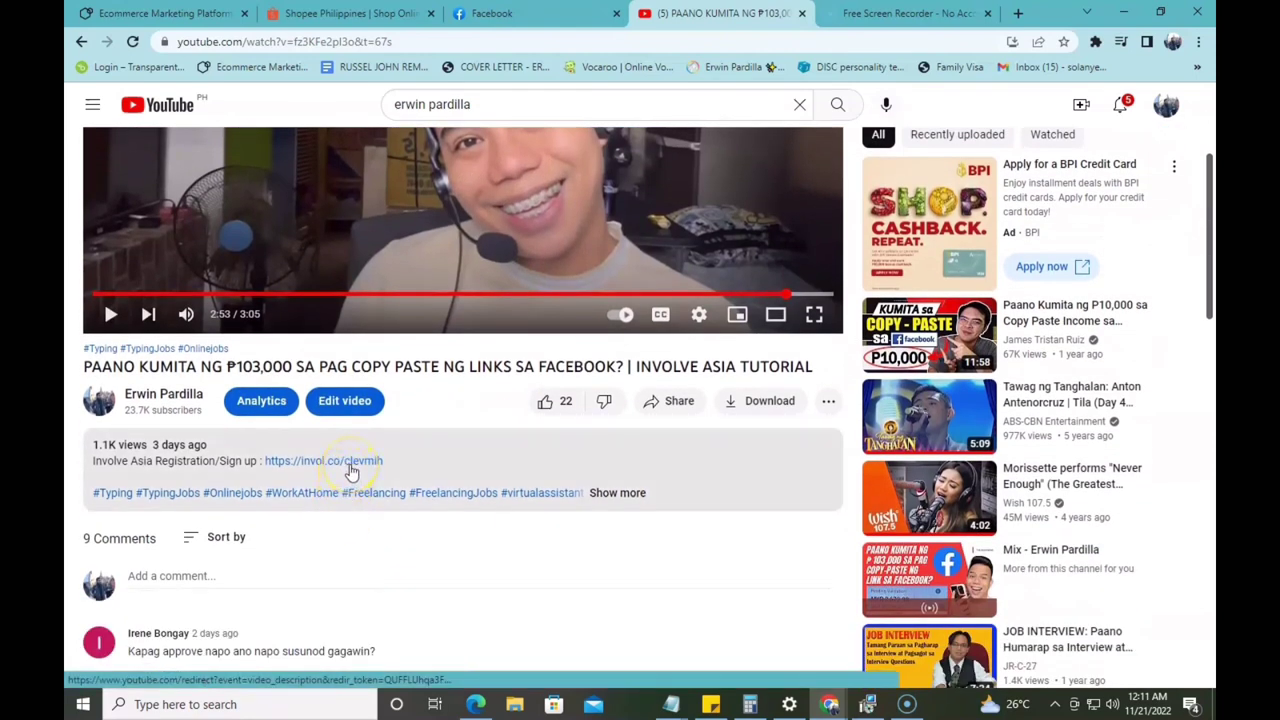
{"action": "right_click", "coordinate": [352, 467]}
{"action": "left_click", "coordinate": [380, 475]}
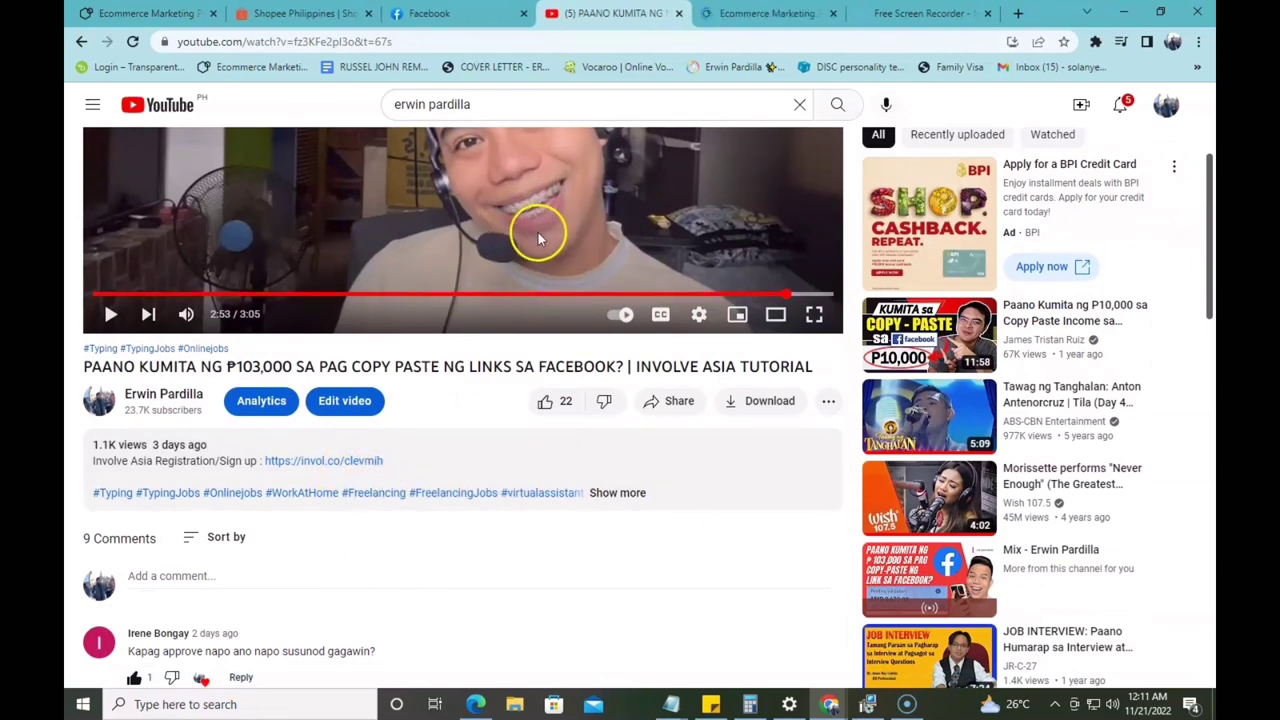
{"action": "scroll", "coordinate": [680, 300], "scroll_direction": "up", "scroll_amount": 3}
{"action": "left_click", "coordinate": [757, 12]}
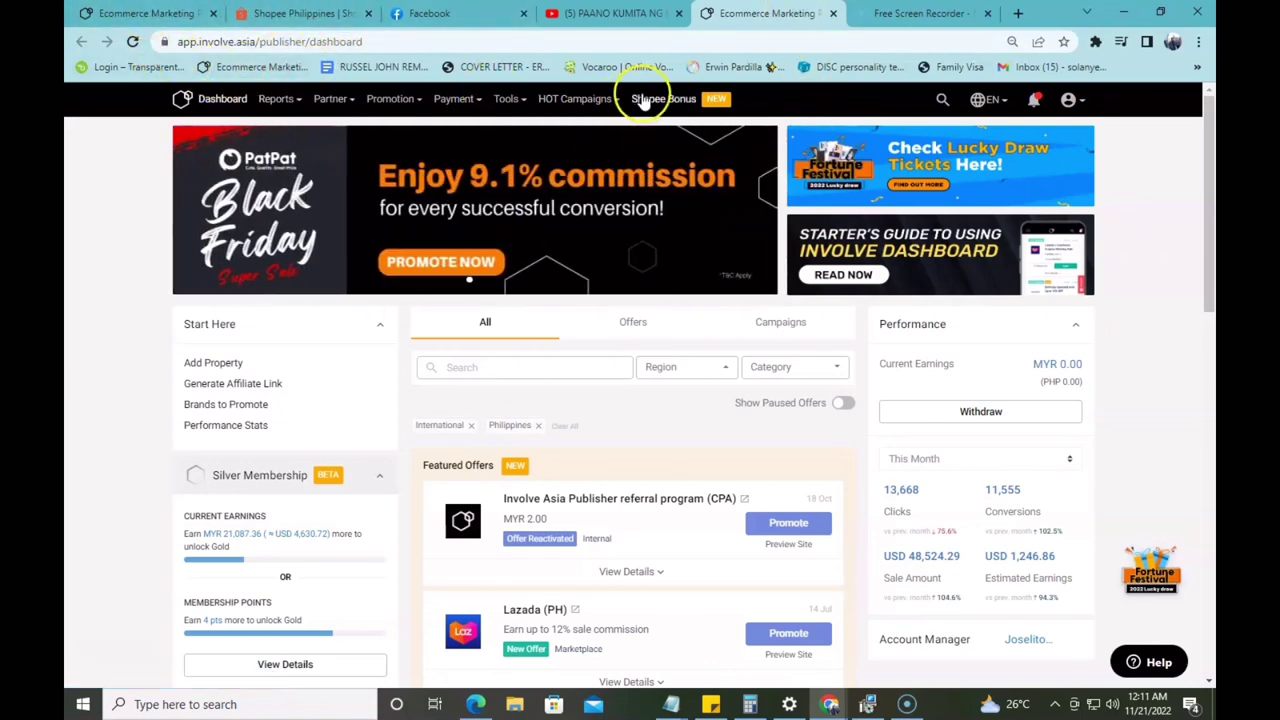
- Return to the YouTube video and select the sign-up link text in the description
{"action": "left_click", "coordinate": [617, 10]}
{"action": "scroll", "coordinate": [258, 635], "scroll_direction": "down", "scroll_amount": 1}
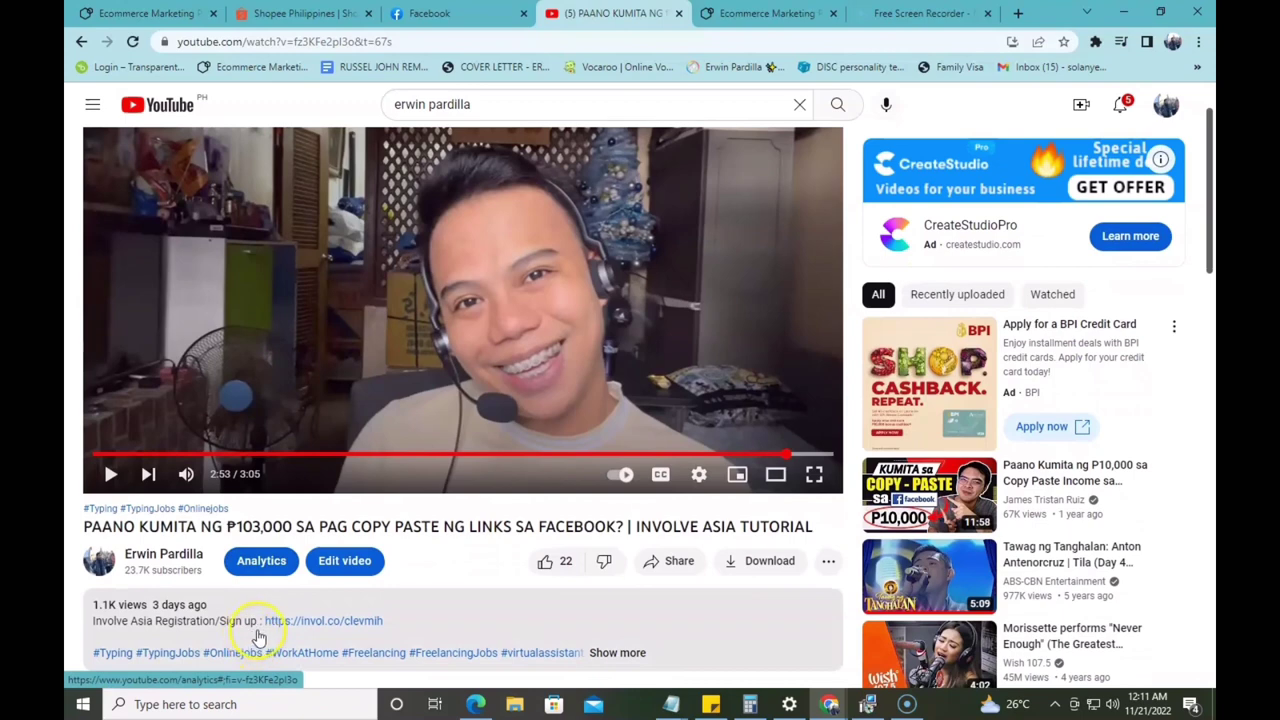
{"action": "right_click", "coordinate": [315, 625]}
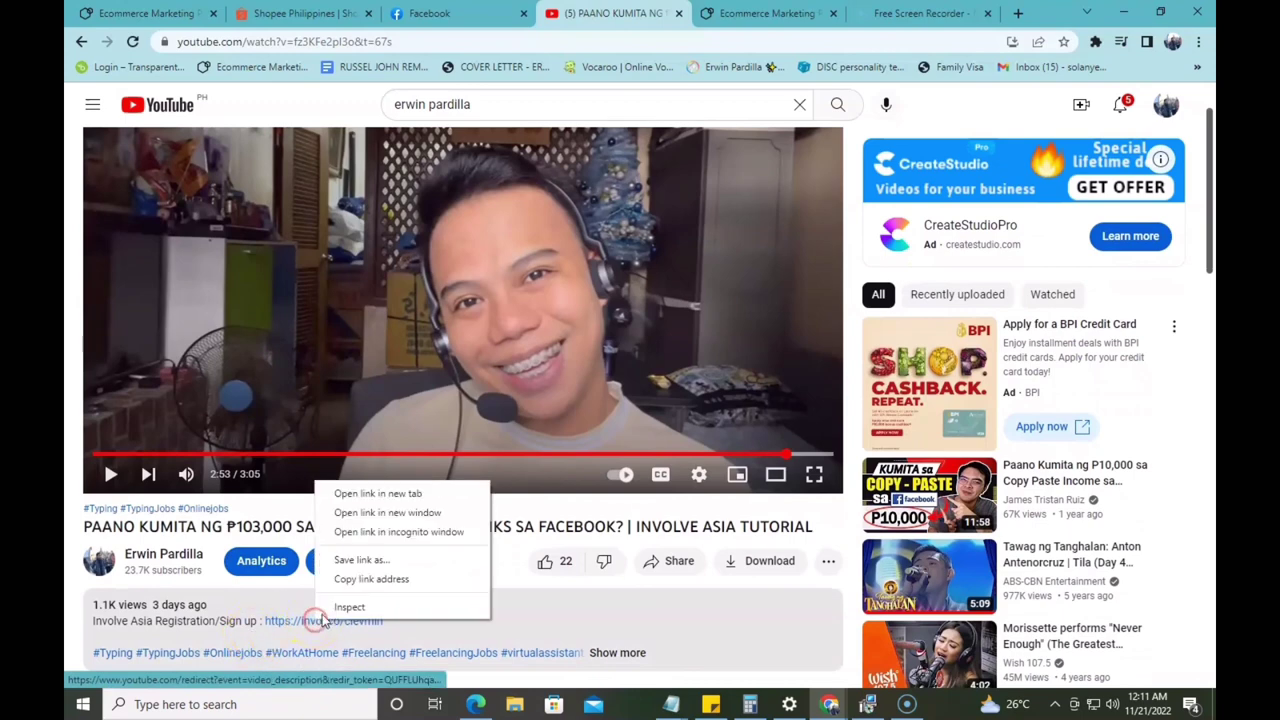
{"action": "left_click", "coordinate": [397, 628]}
{"action": "left_click_drag", "start_coordinate": [397, 628], "coordinate": [300, 622]}
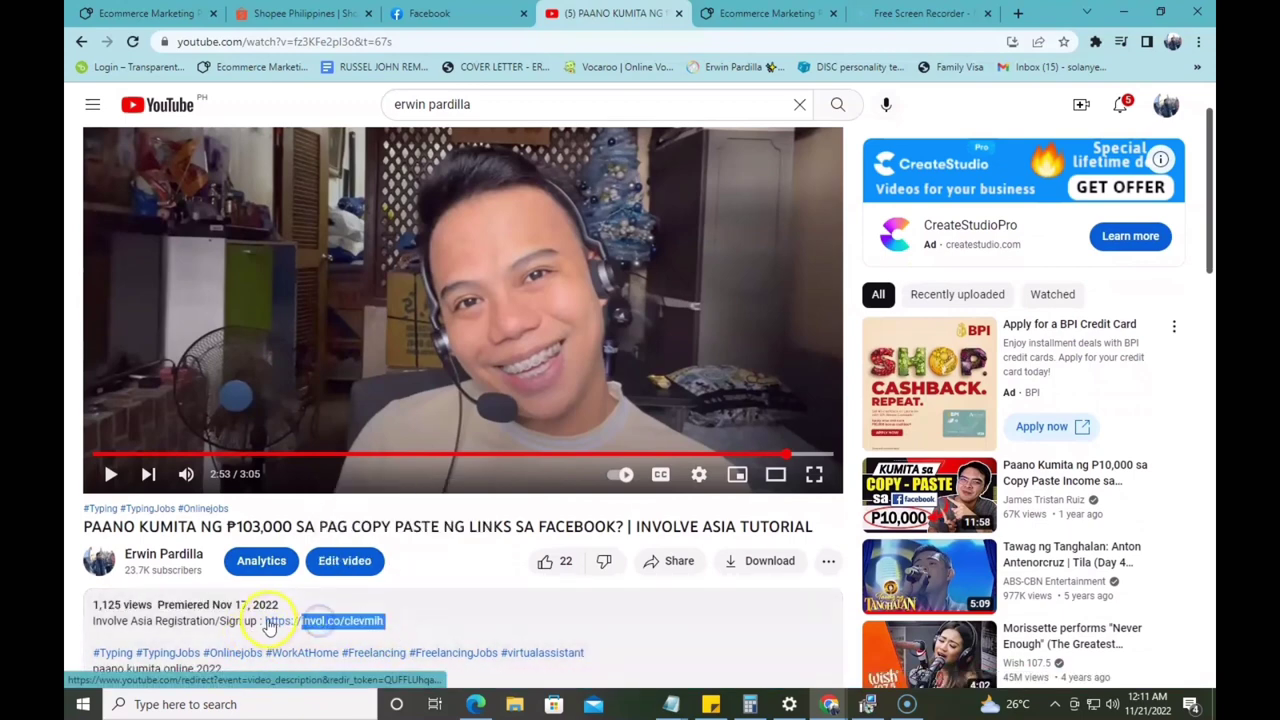
{"action": "left_click_drag", "start_coordinate": [405, 625], "coordinate": [1017, 18]}
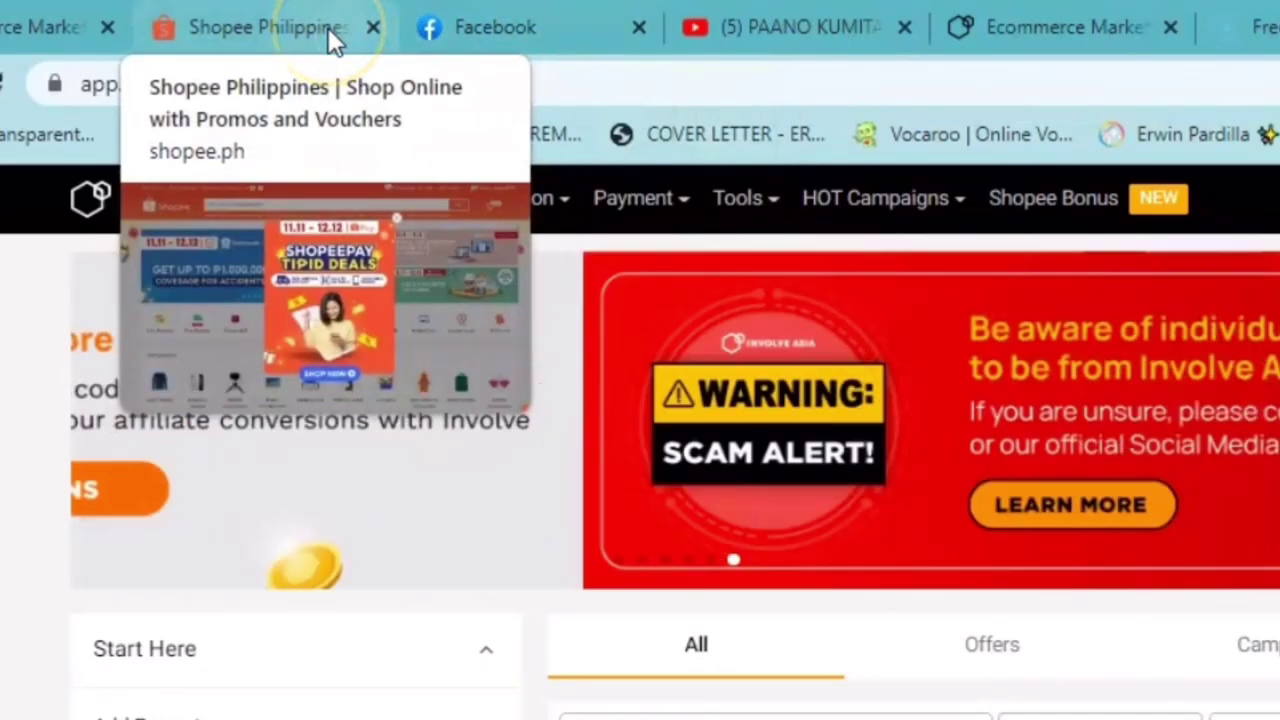
- Open Deeplink Generator from Involve Asia's Promotion menu
{"action": "mouse_move", "coordinate": [427, 137]}
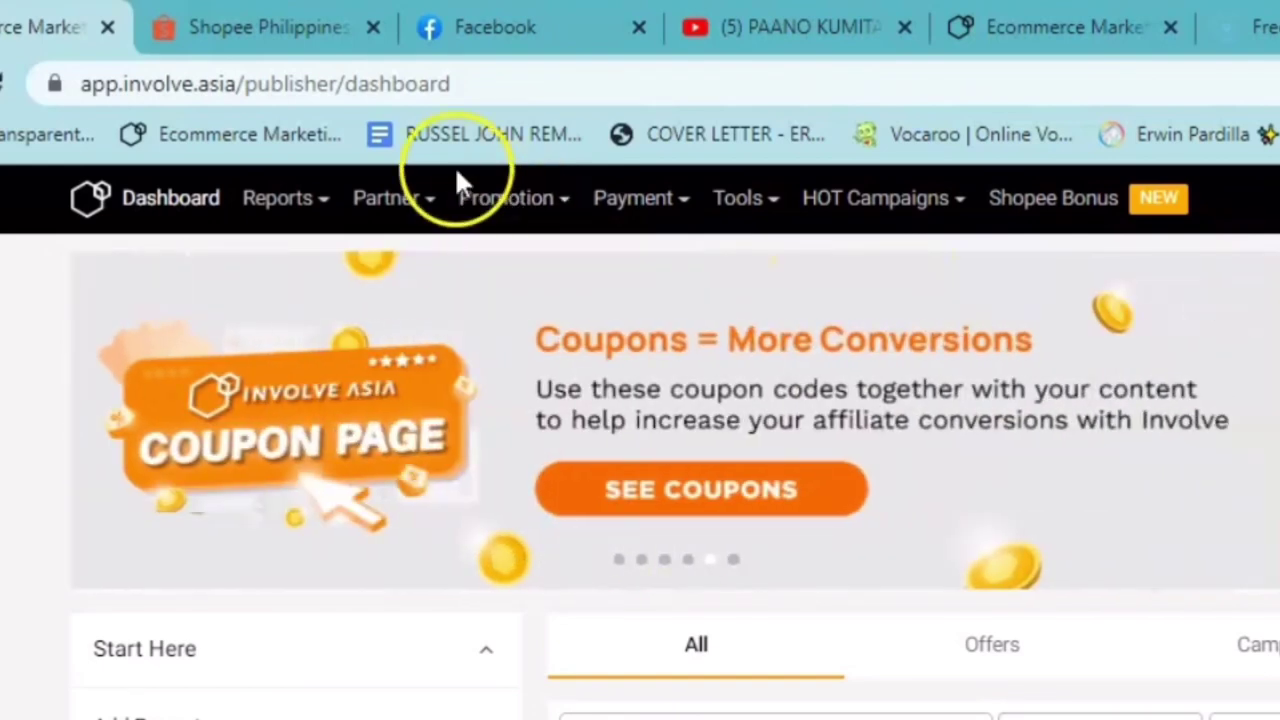
{"action": "mouse_move", "coordinate": [300, 212]}
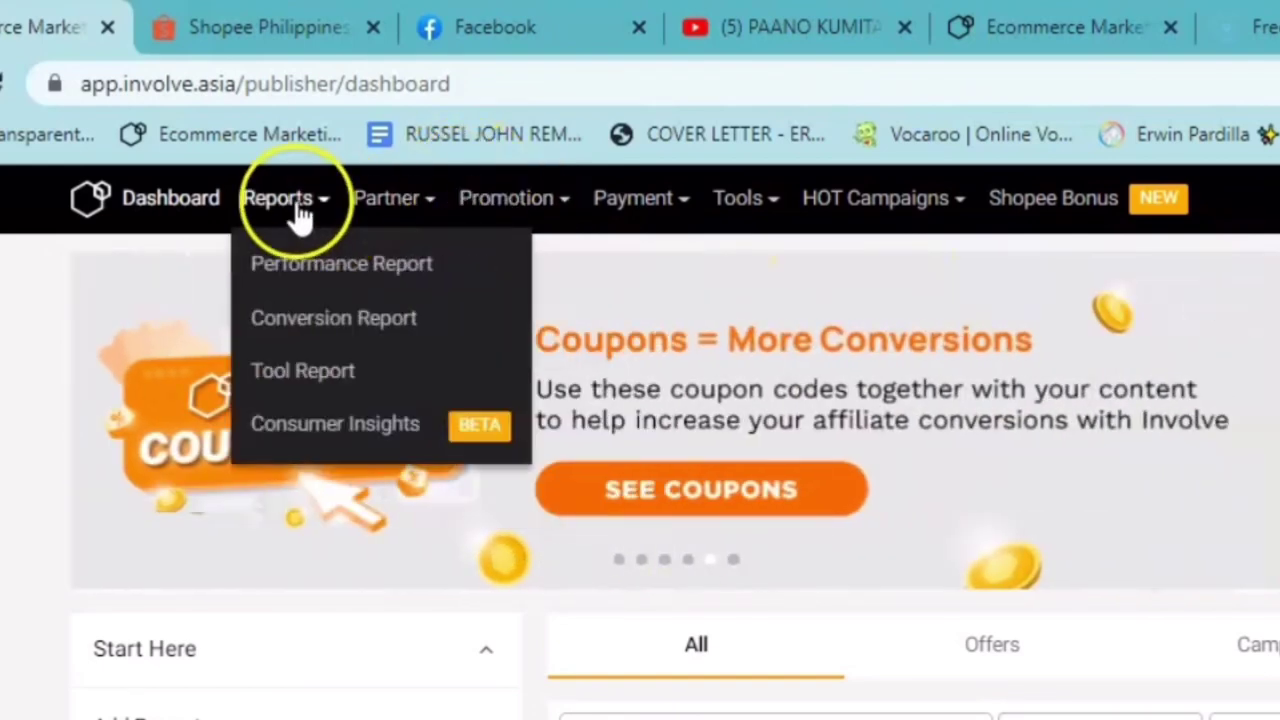
{"action": "mouse_move", "coordinate": [450, 205]}
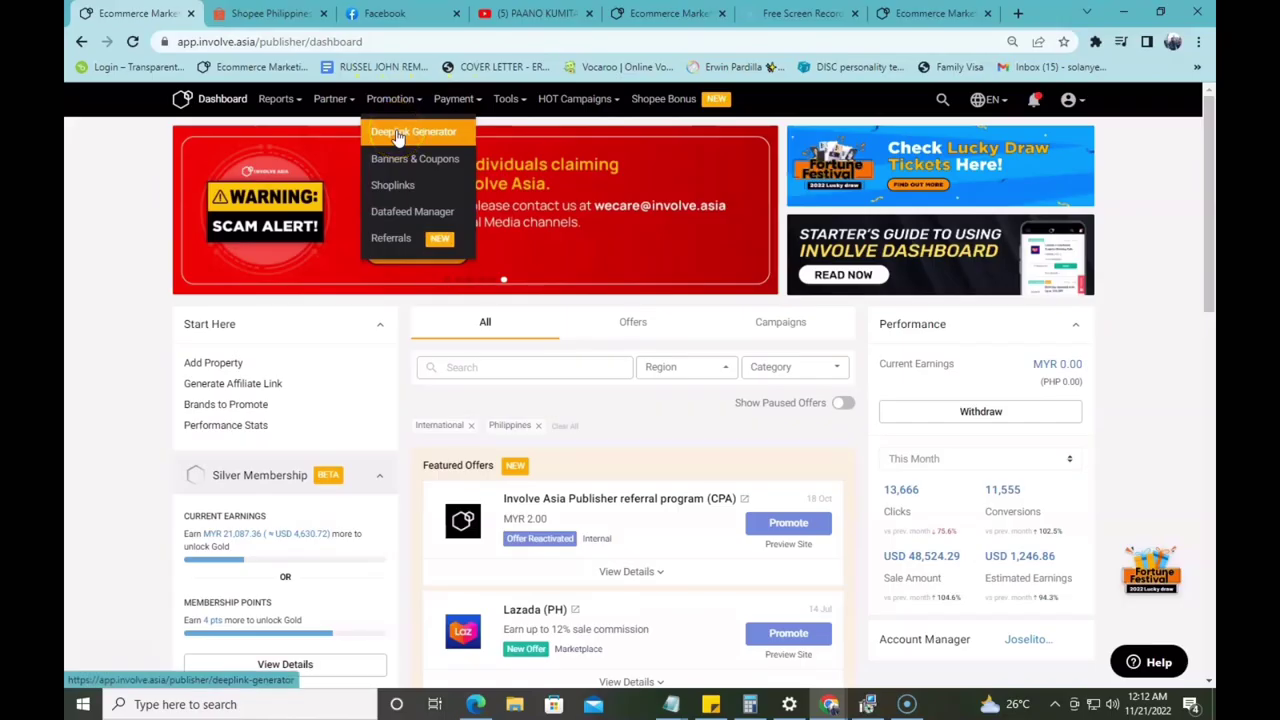
{"action": "left_click", "coordinate": [398, 135]}
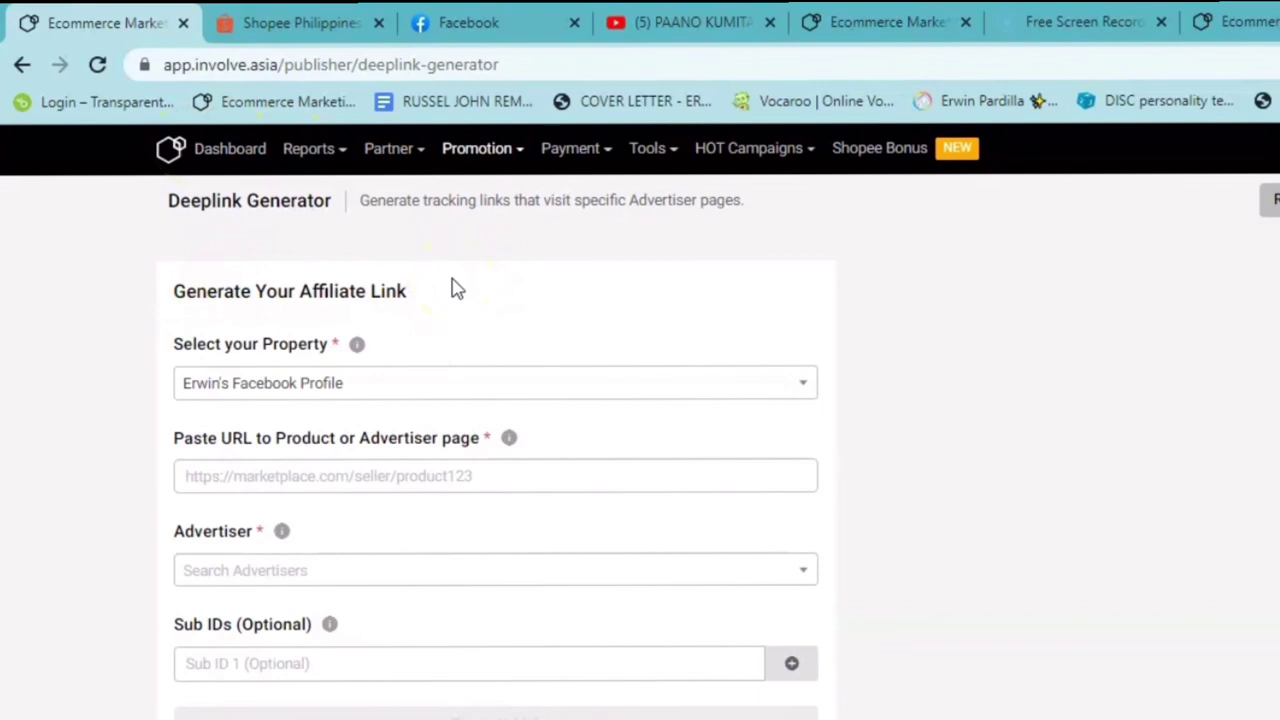
{"action": "left_click", "coordinate": [640, 388]}
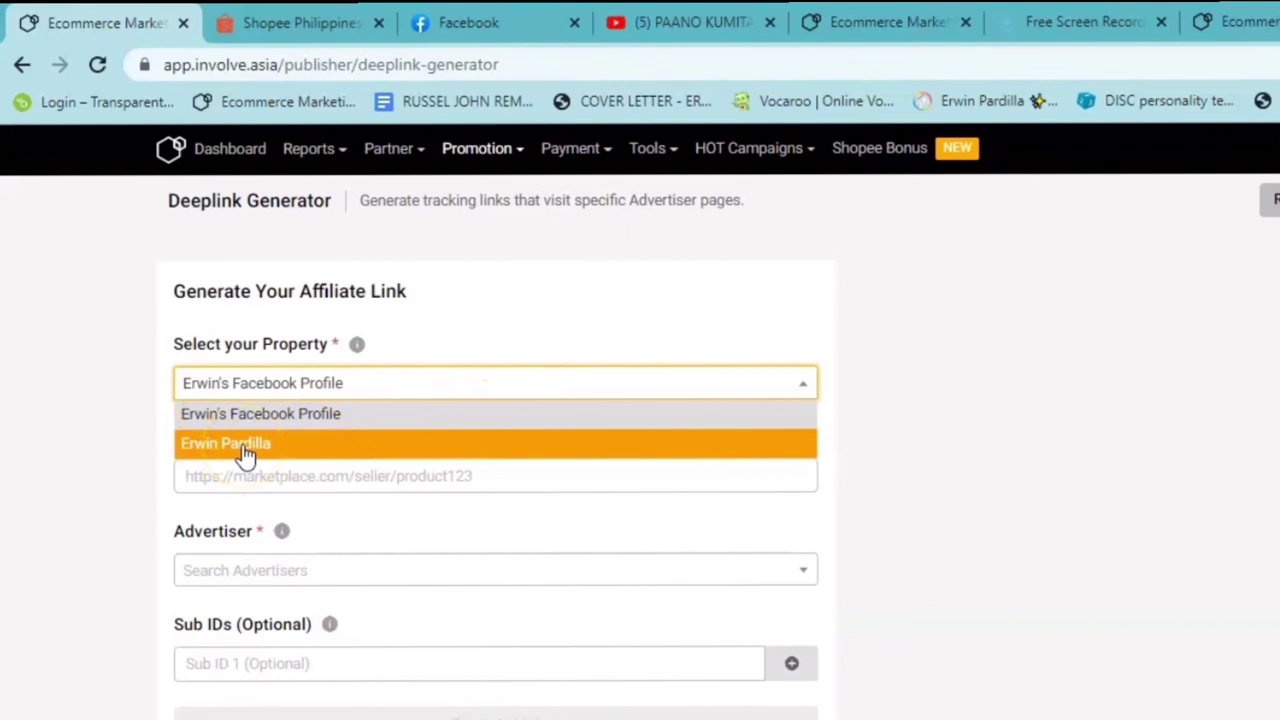
{"action": "left_click", "coordinate": [1086, 371]}
{"action": "left_click", "coordinate": [777, 386]}
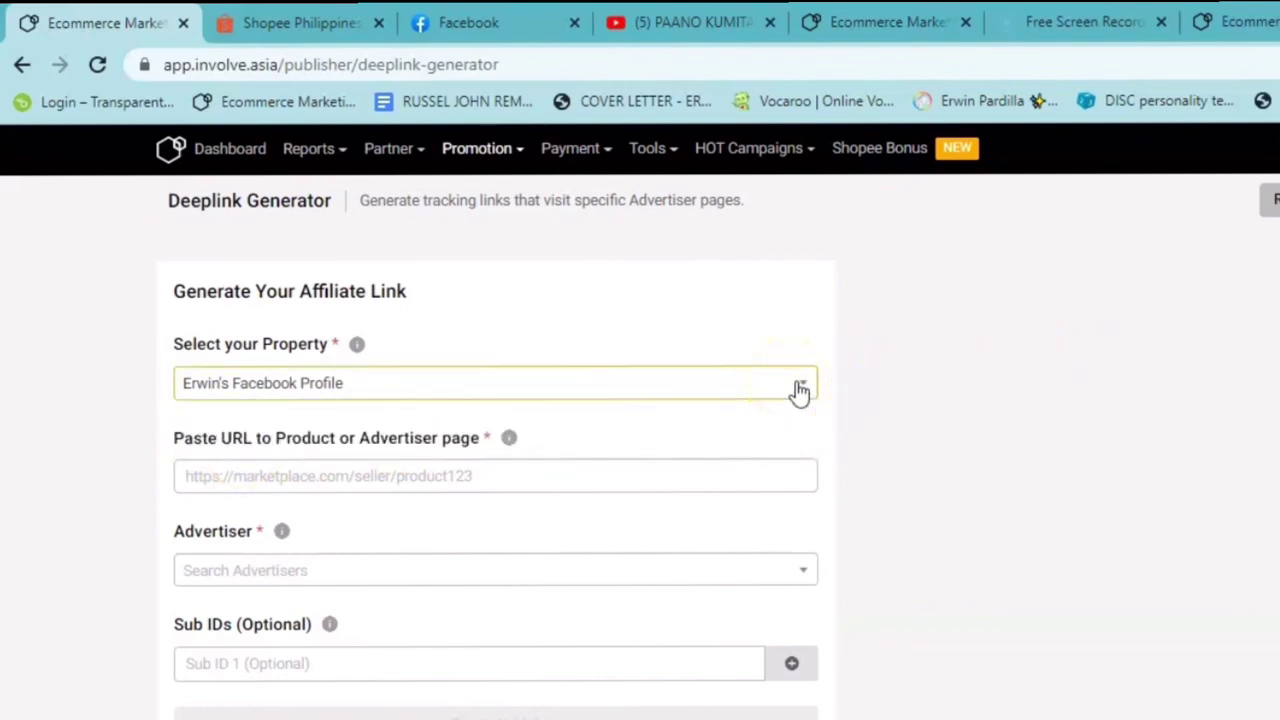
{"action": "left_click", "coordinate": [798, 387]}
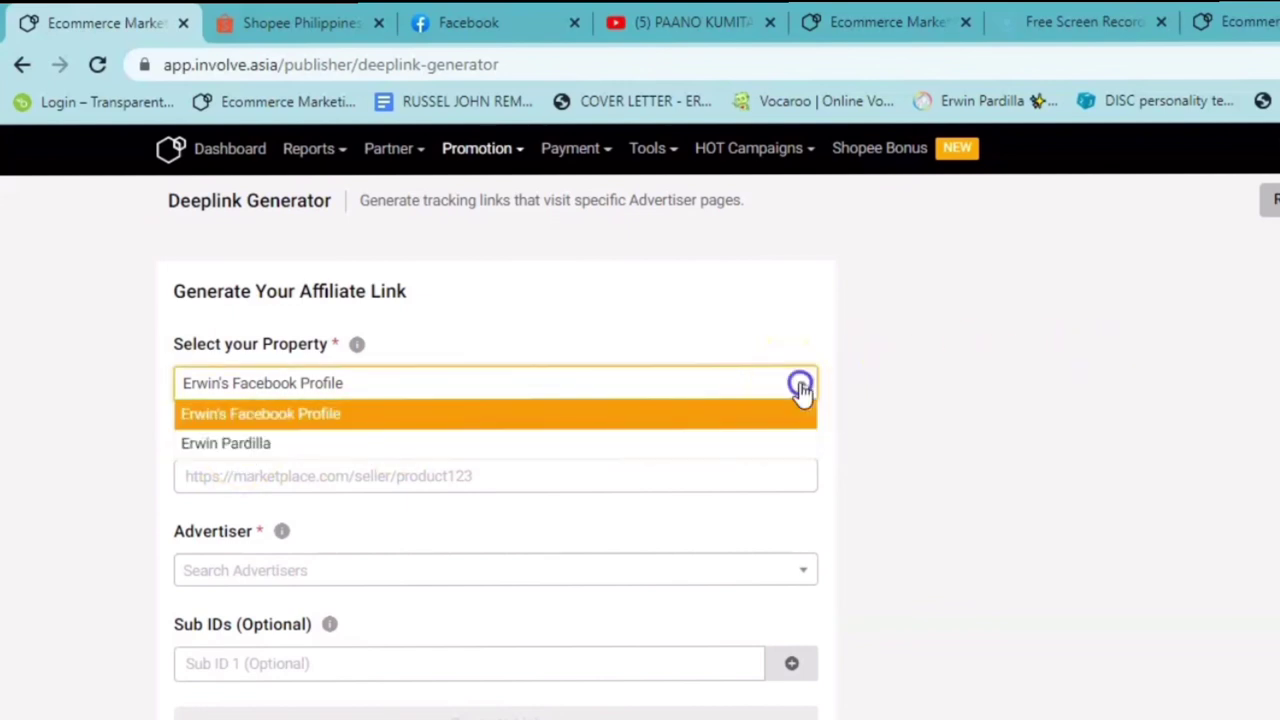
{"action": "left_click", "coordinate": [610, 424]}
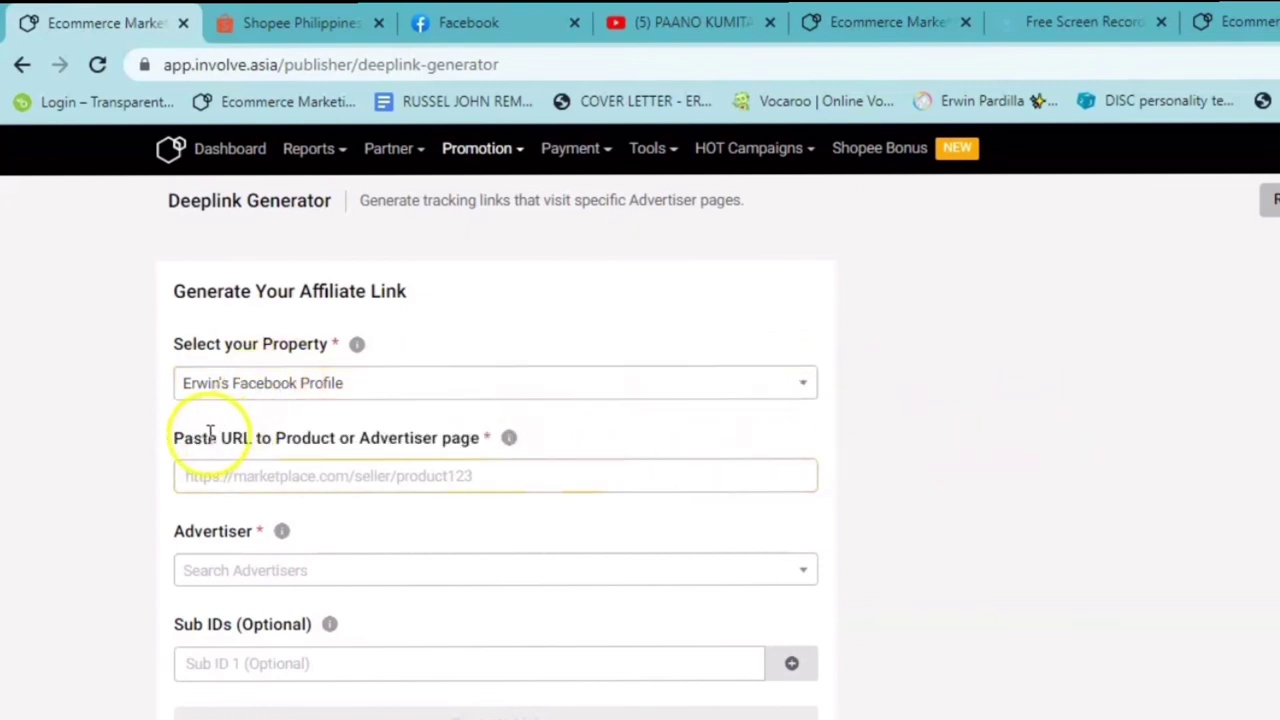
{"action": "left_click", "coordinate": [204, 476]}
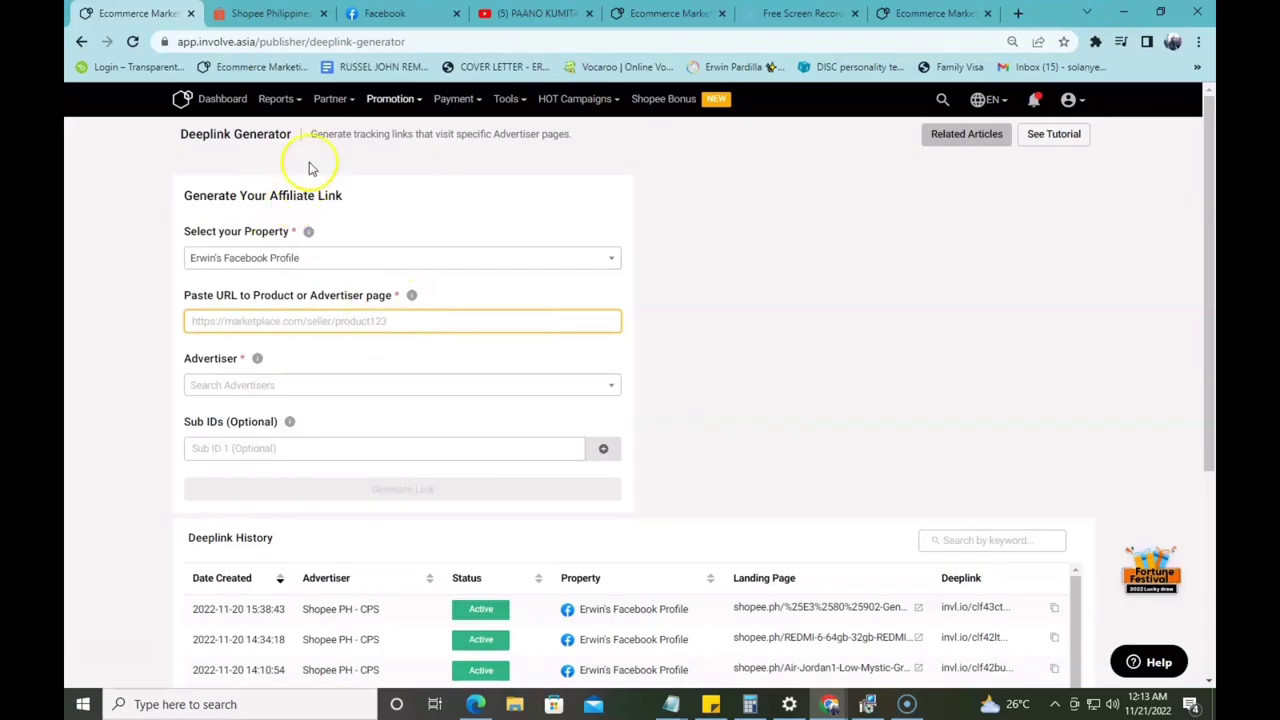
- On Shopee Philippines, dismiss the promo popups and log out of the account
{"action": "left_click", "coordinate": [285, 14]}
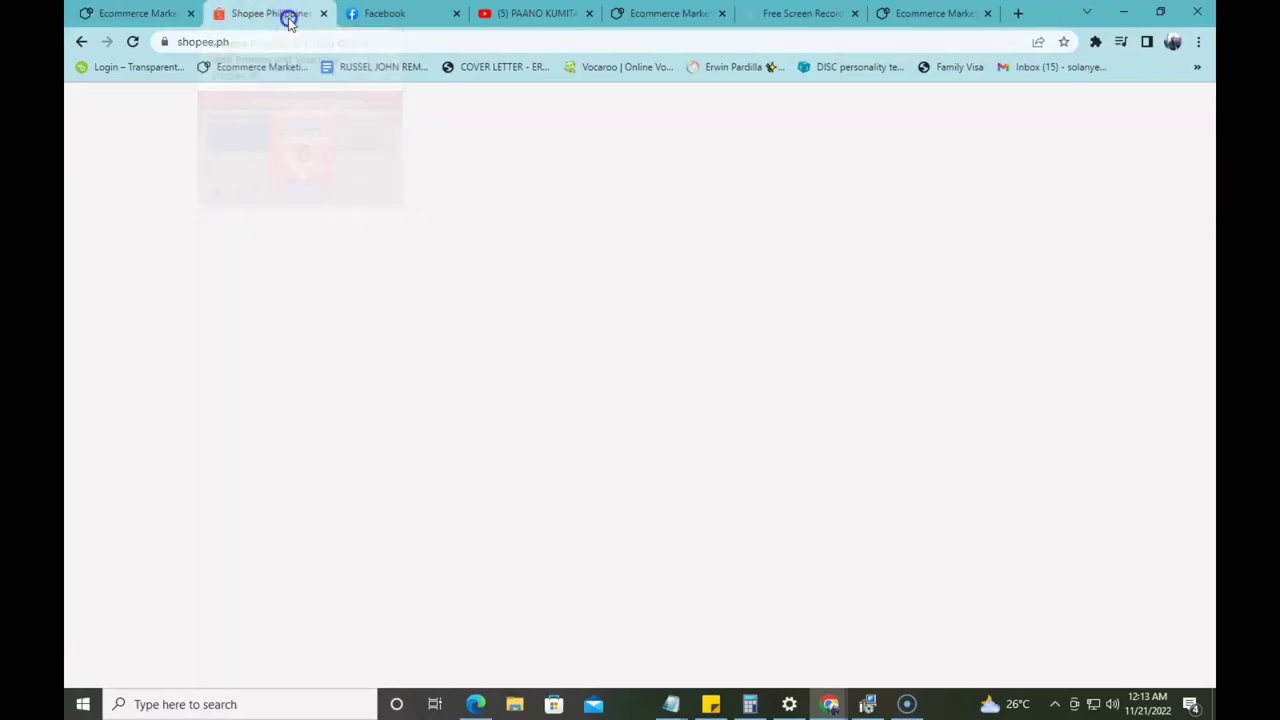
{"action": "left_click", "coordinate": [811, 172]}
{"action": "mouse_move", "coordinate": [1090, 113]}
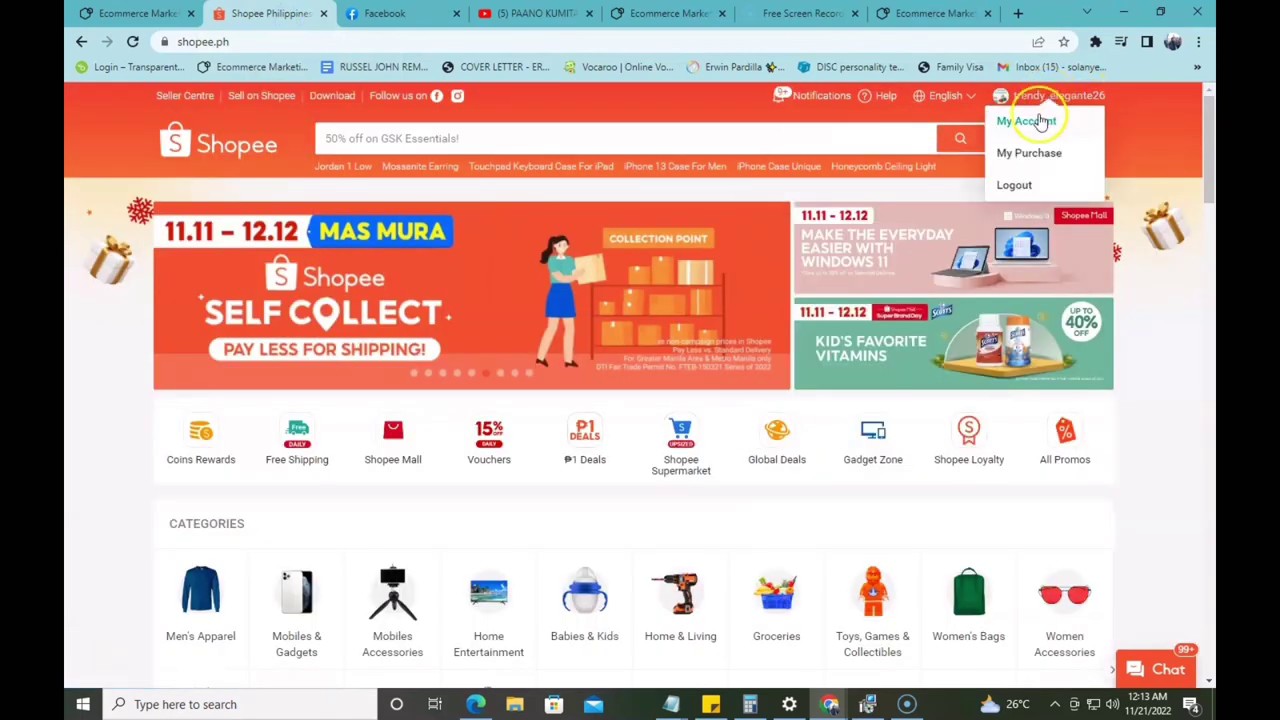
{"action": "left_click", "coordinate": [1022, 188]}
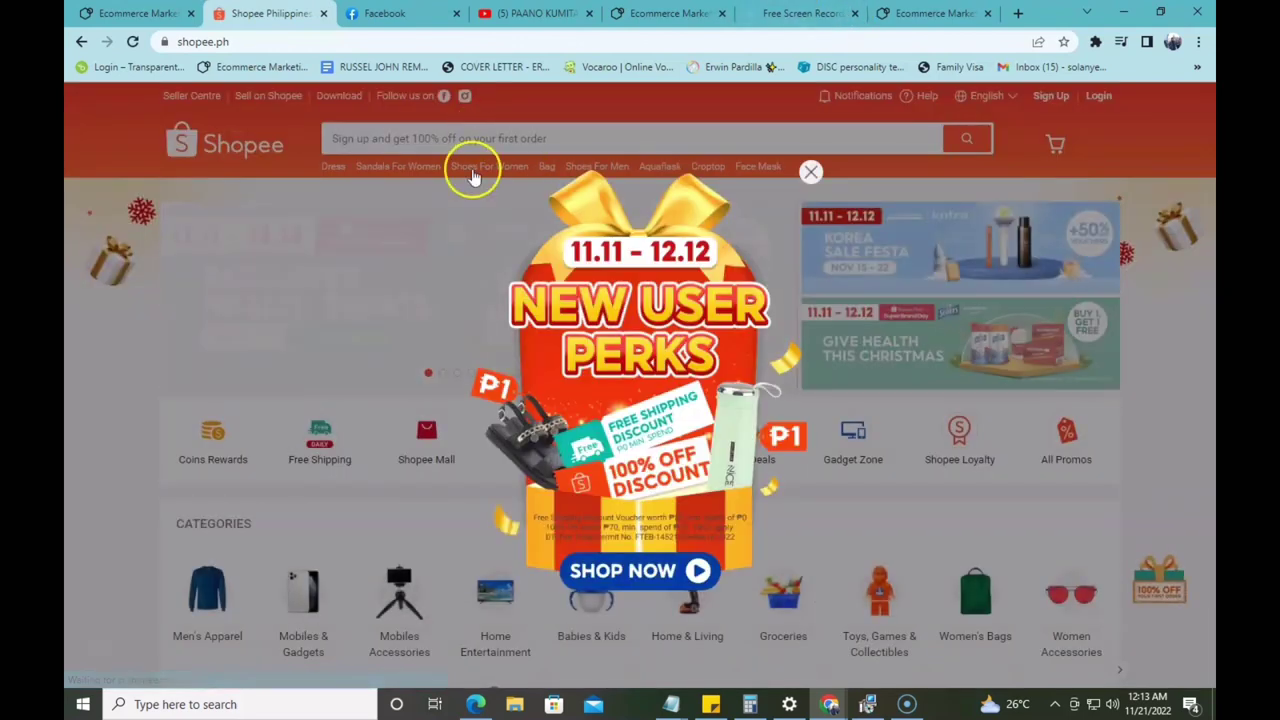
{"action": "left_click", "coordinate": [810, 173]}
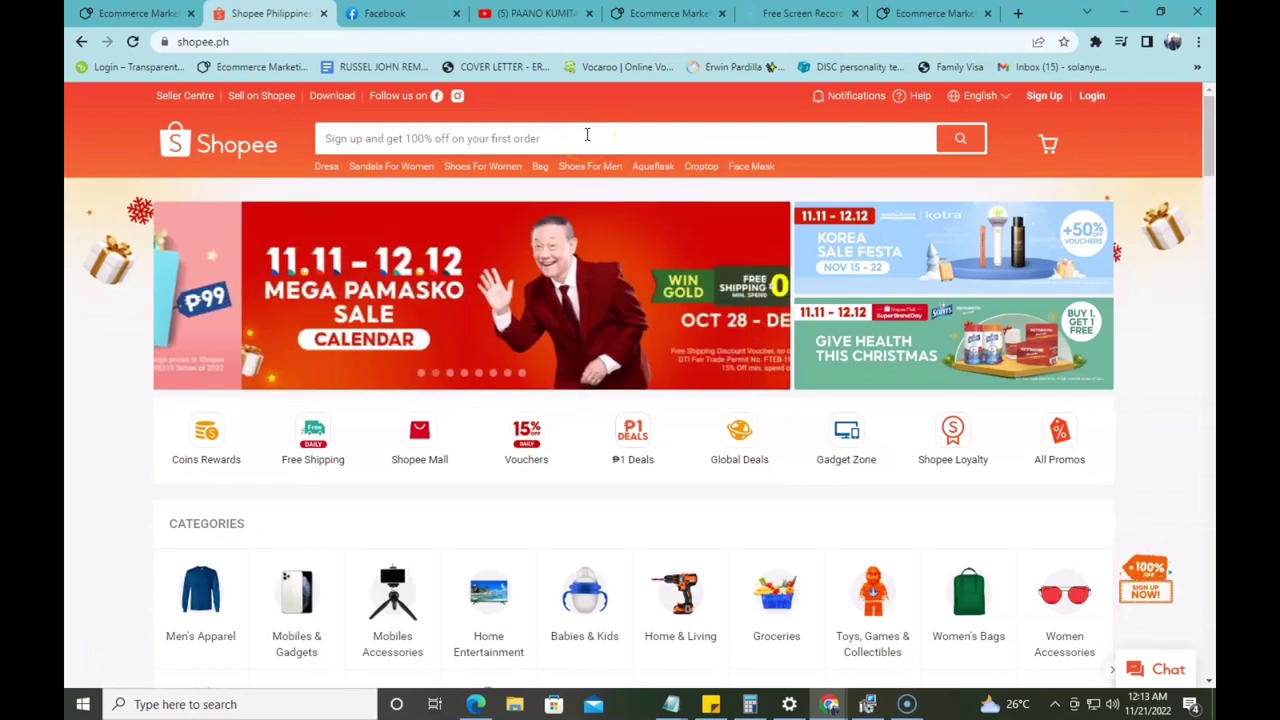
- Search Shopee for 'iphone case'
{"action": "left_click", "coordinate": [587, 137]}
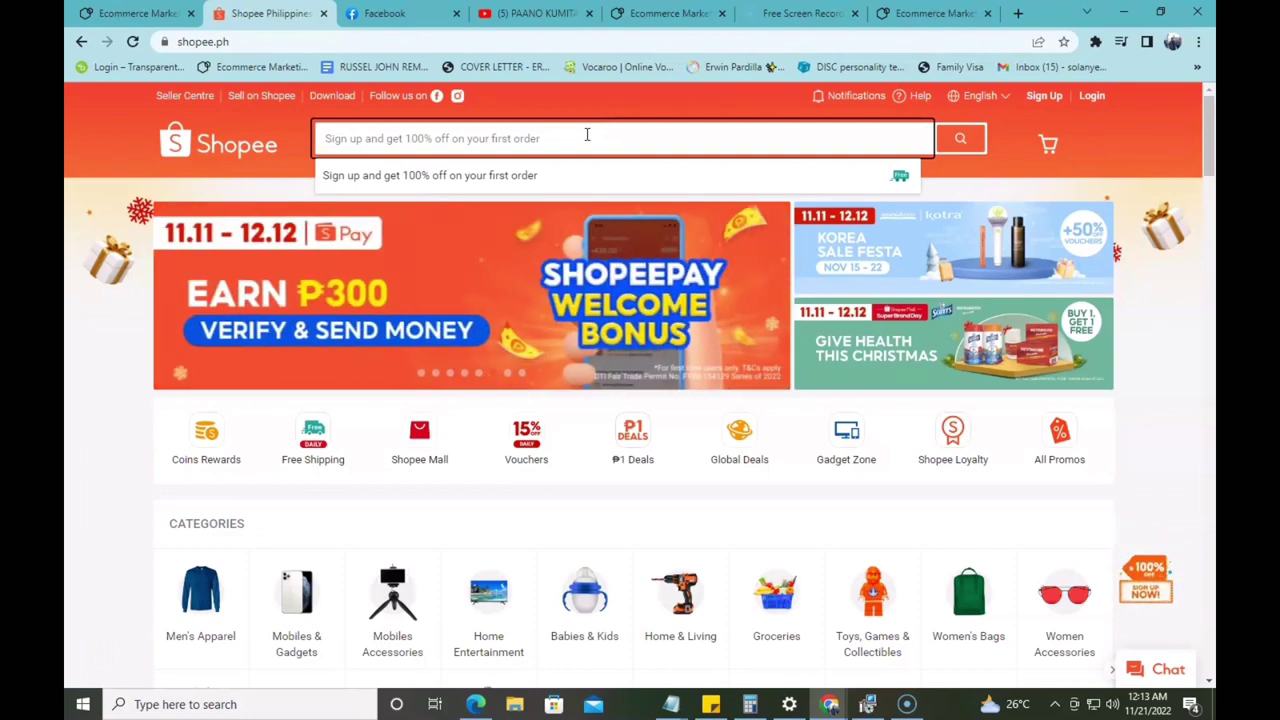
{"action": "type", "text": "i"}
{"action": "key", "text": "BackSpace"}
{"action": "type", "text": "ip"}
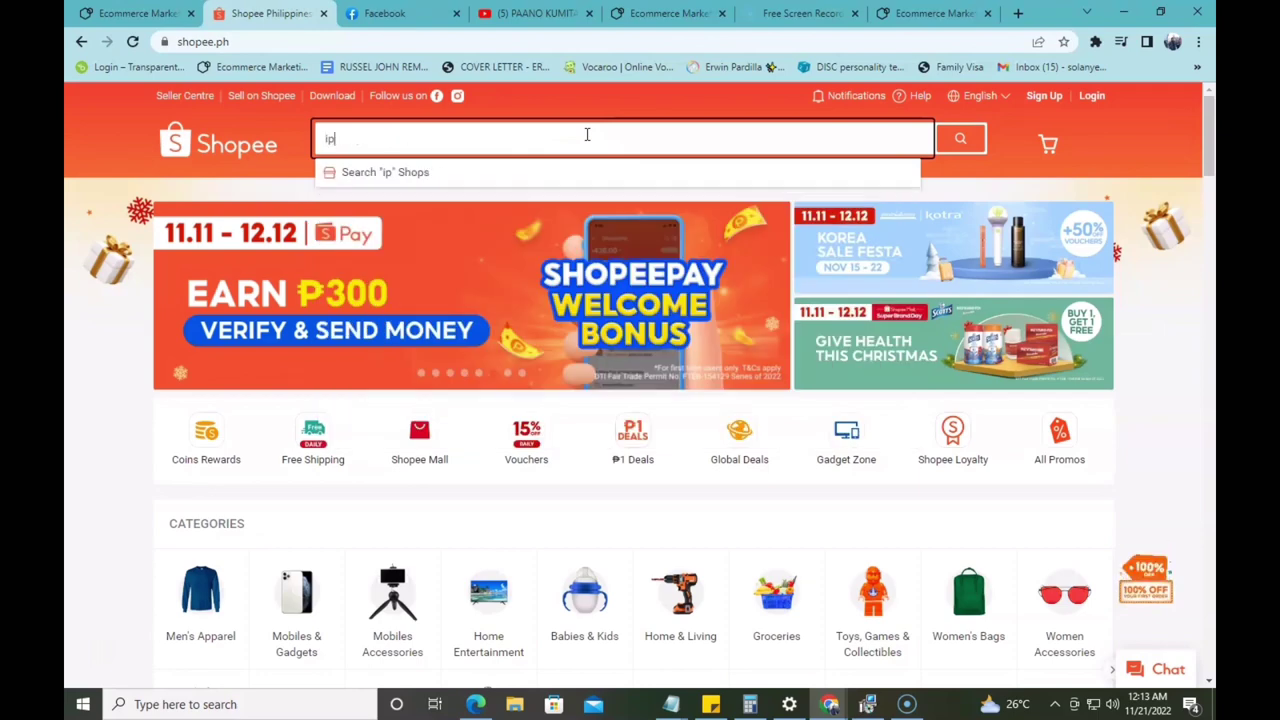
{"action": "type", "text": "hon"}
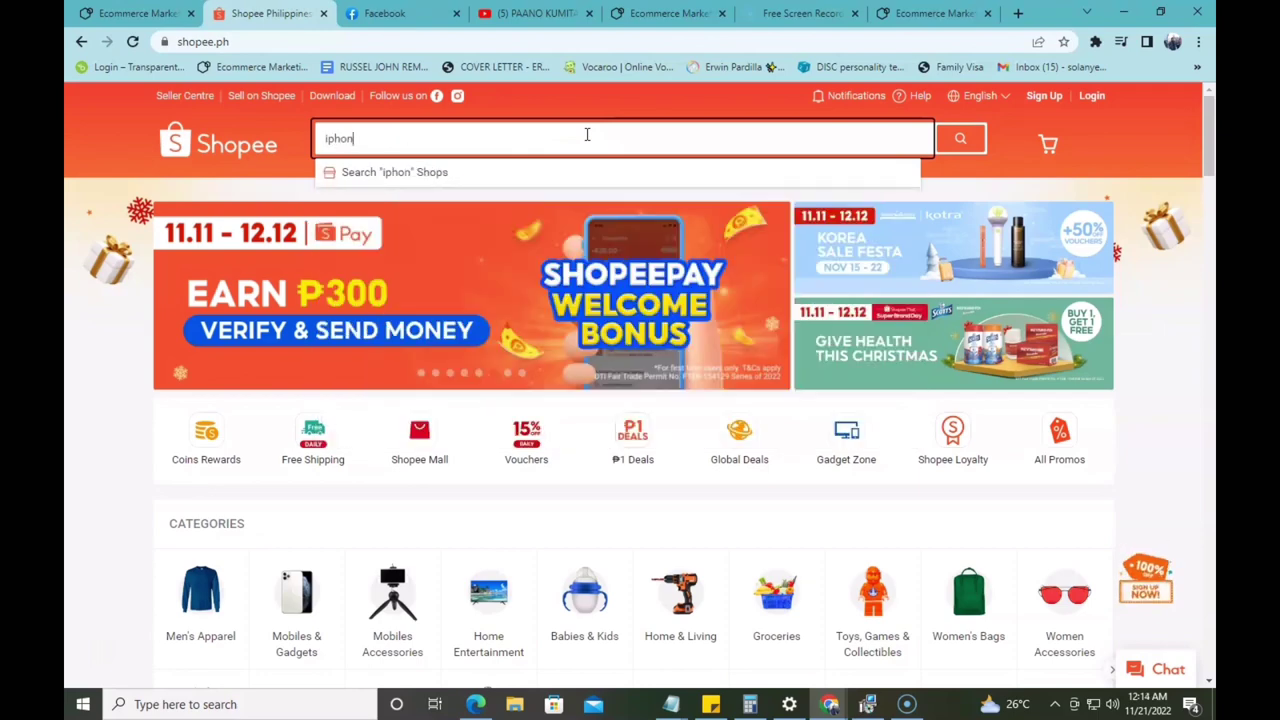
{"action": "type", "text": "e case"}
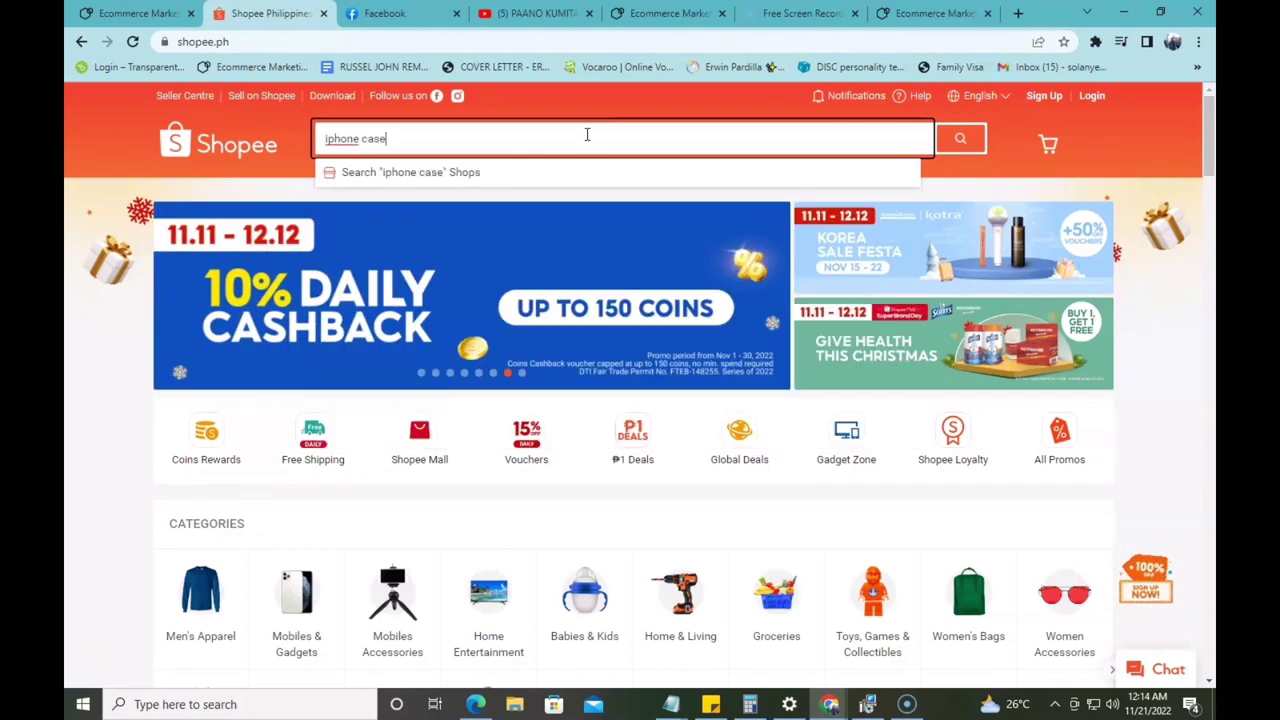
{"action": "key", "text": "Return"}
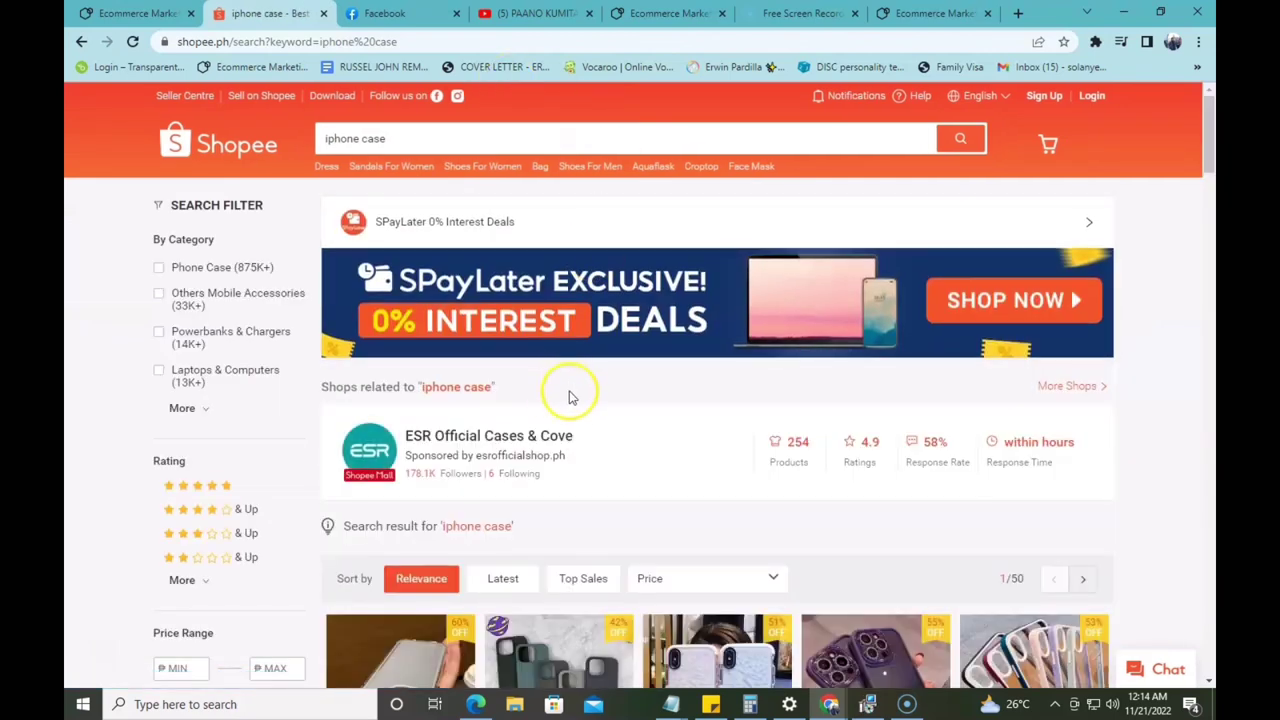
- Open the '[2 Gen] Space Shield Phone Case' listing and copy its page URL
{"action": "scroll", "coordinate": [597, 375], "scroll_direction": "down", "scroll_amount": 3}
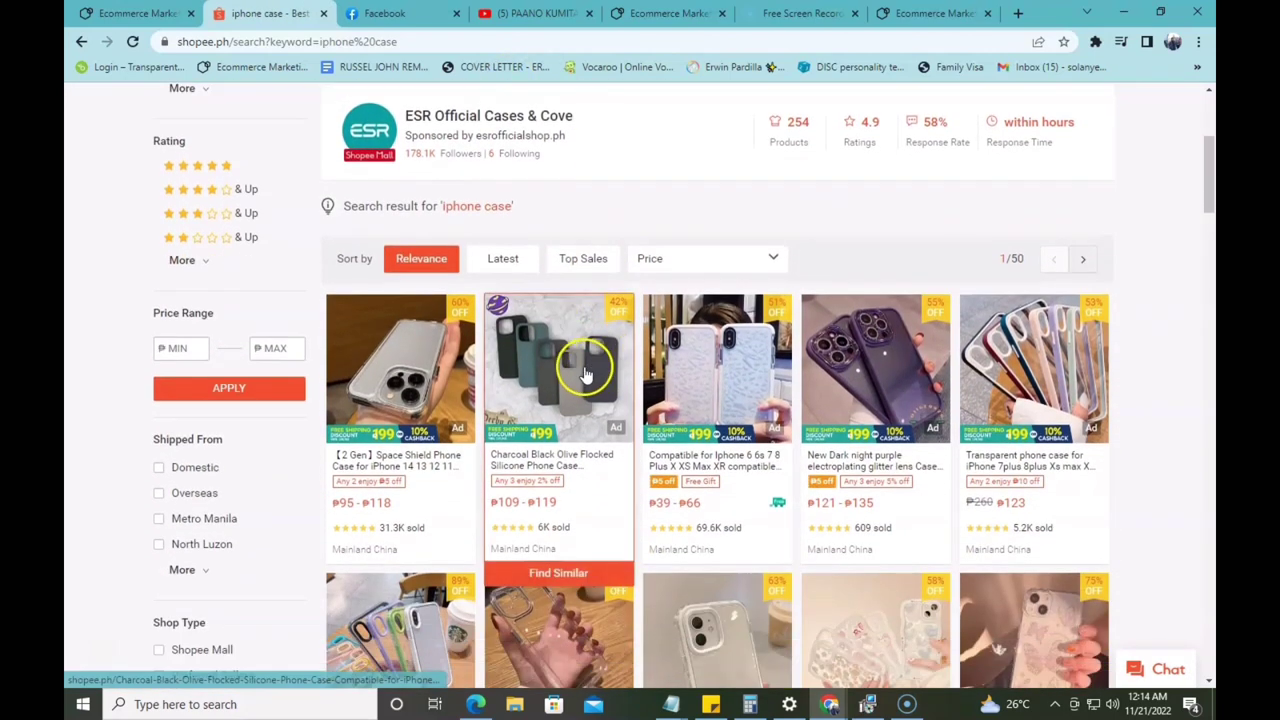
{"action": "left_click", "coordinate": [398, 364]}
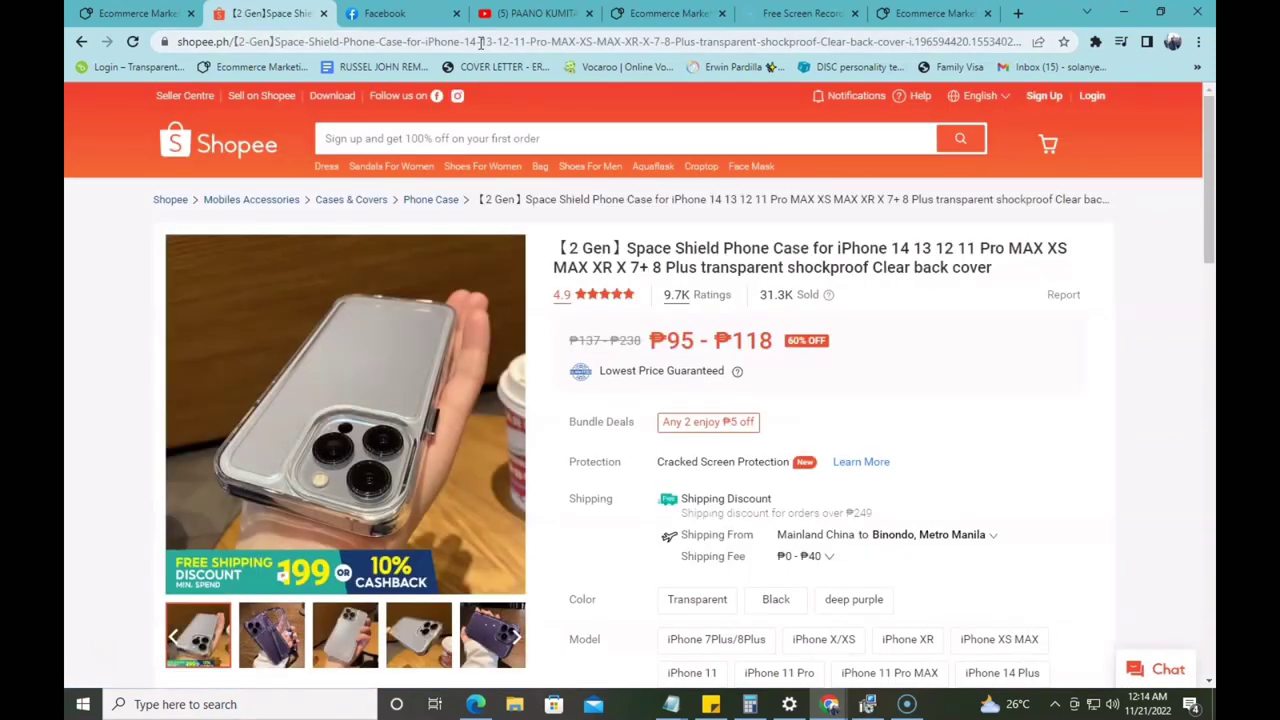
{"action": "left_click", "coordinate": [481, 43]}
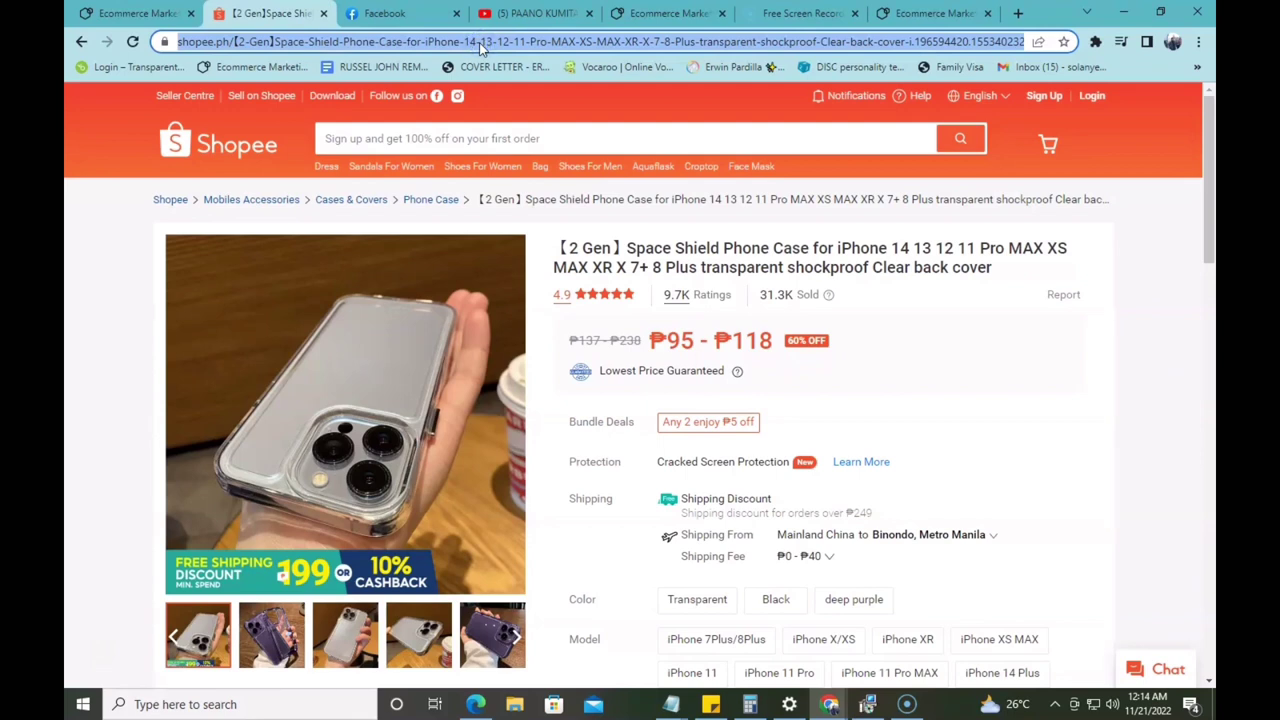
{"action": "right_click", "coordinate": [481, 43]}
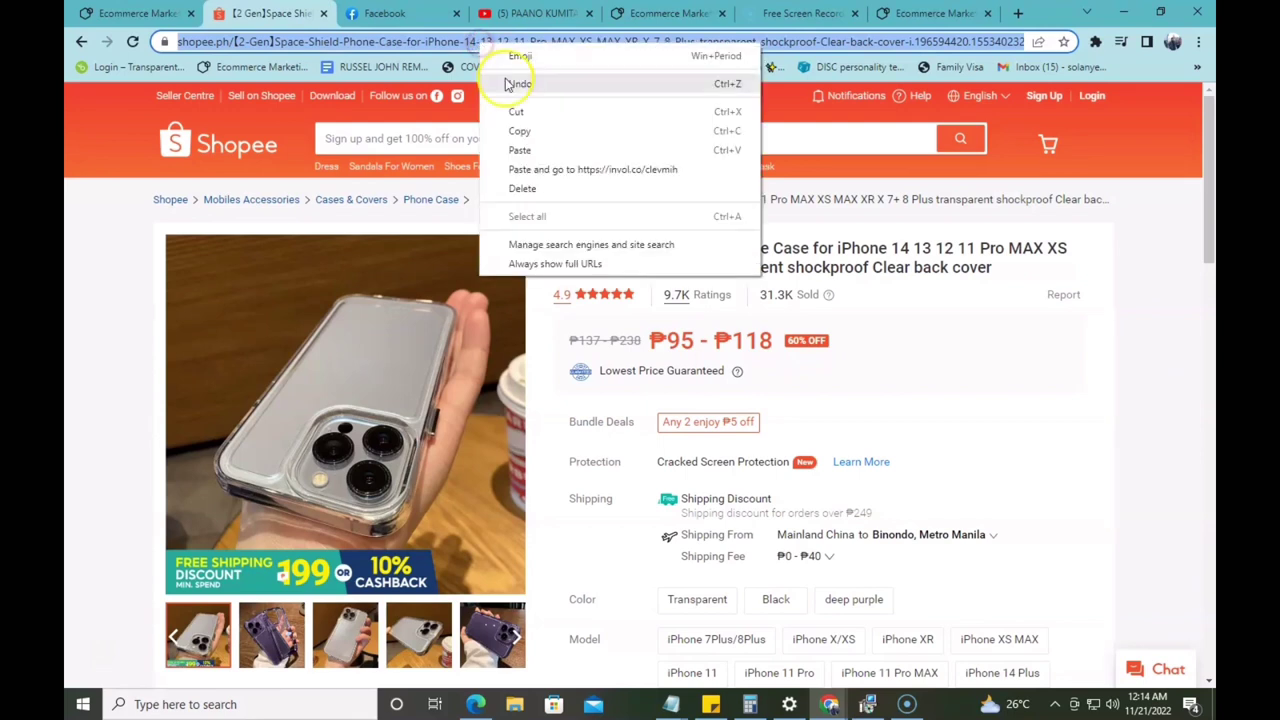
{"action": "left_click", "coordinate": [515, 130]}
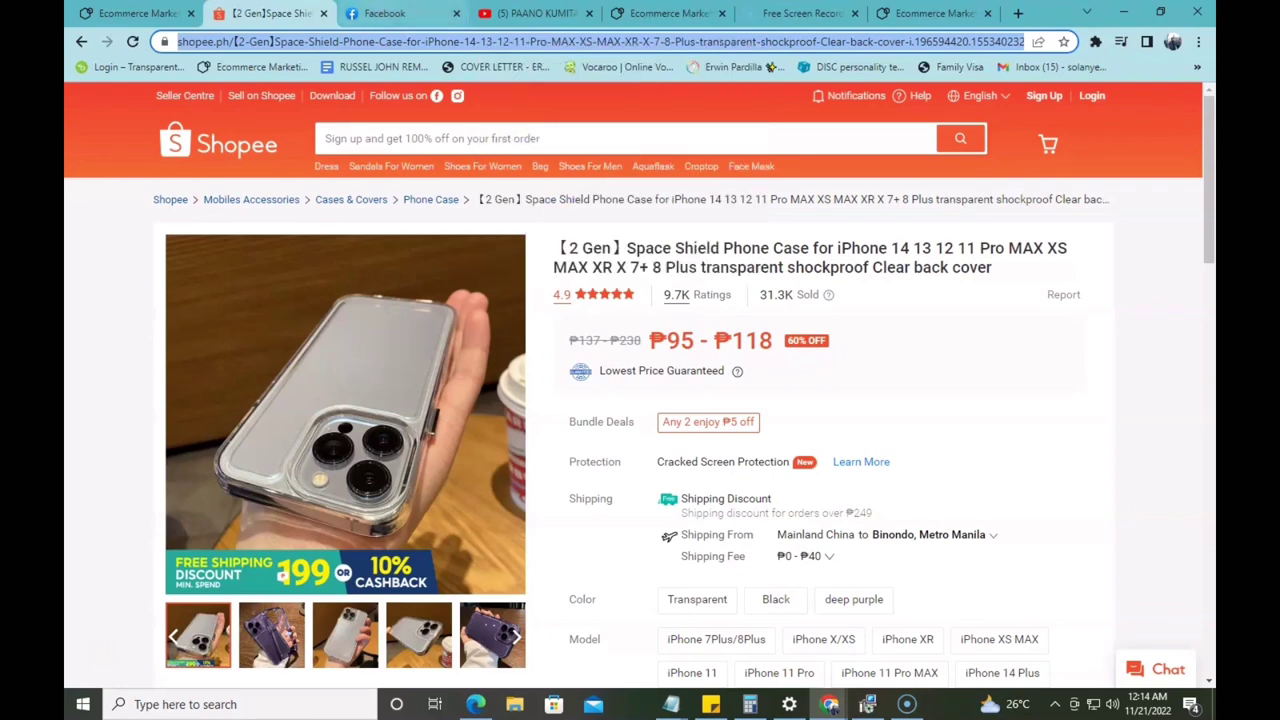
{"action": "left_click", "coordinate": [130, 17]}
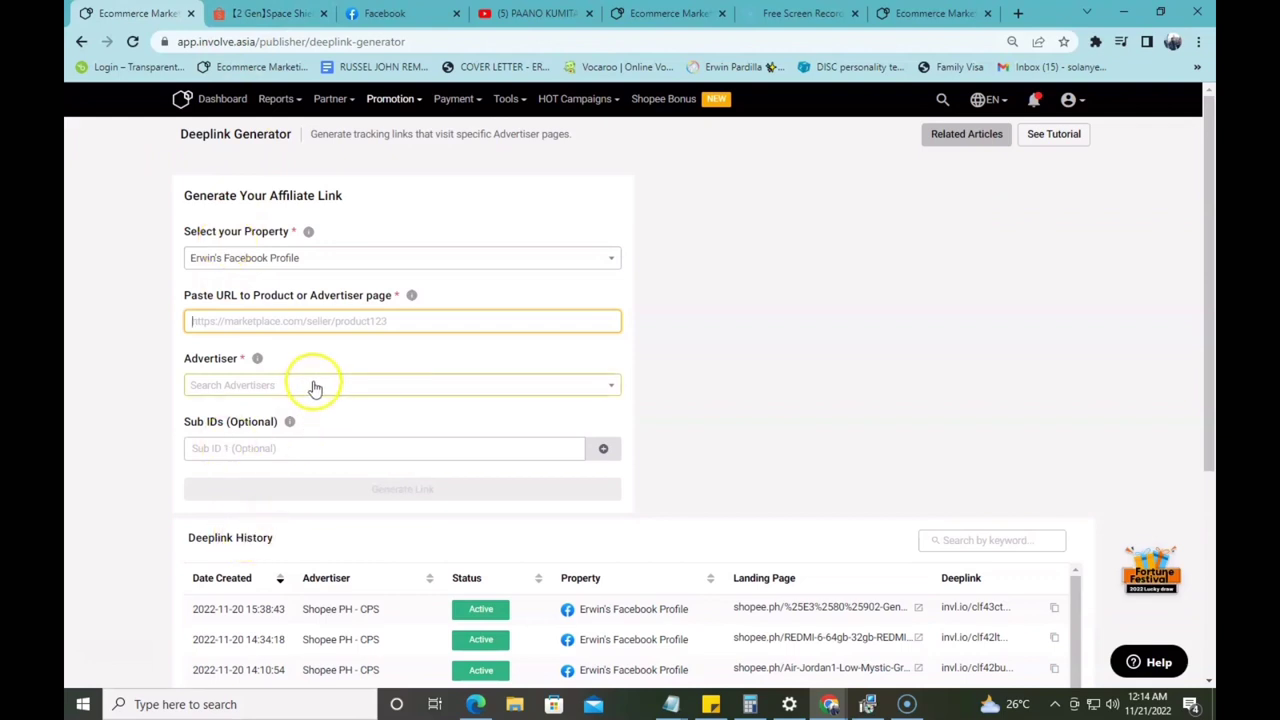
- Paste the Shopee product URL into the Deeplink Generator's Paste URL field
{"action": "right_click", "coordinate": [318, 322]}
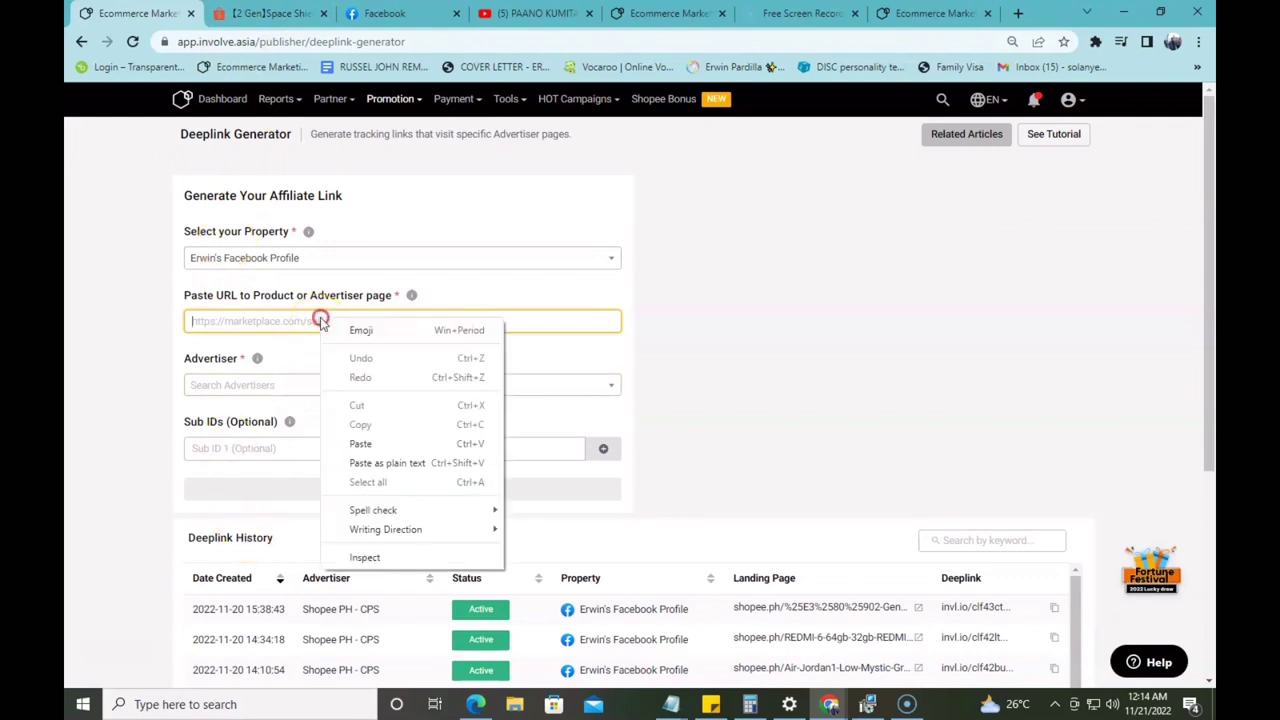
{"action": "left_click", "coordinate": [390, 445]}
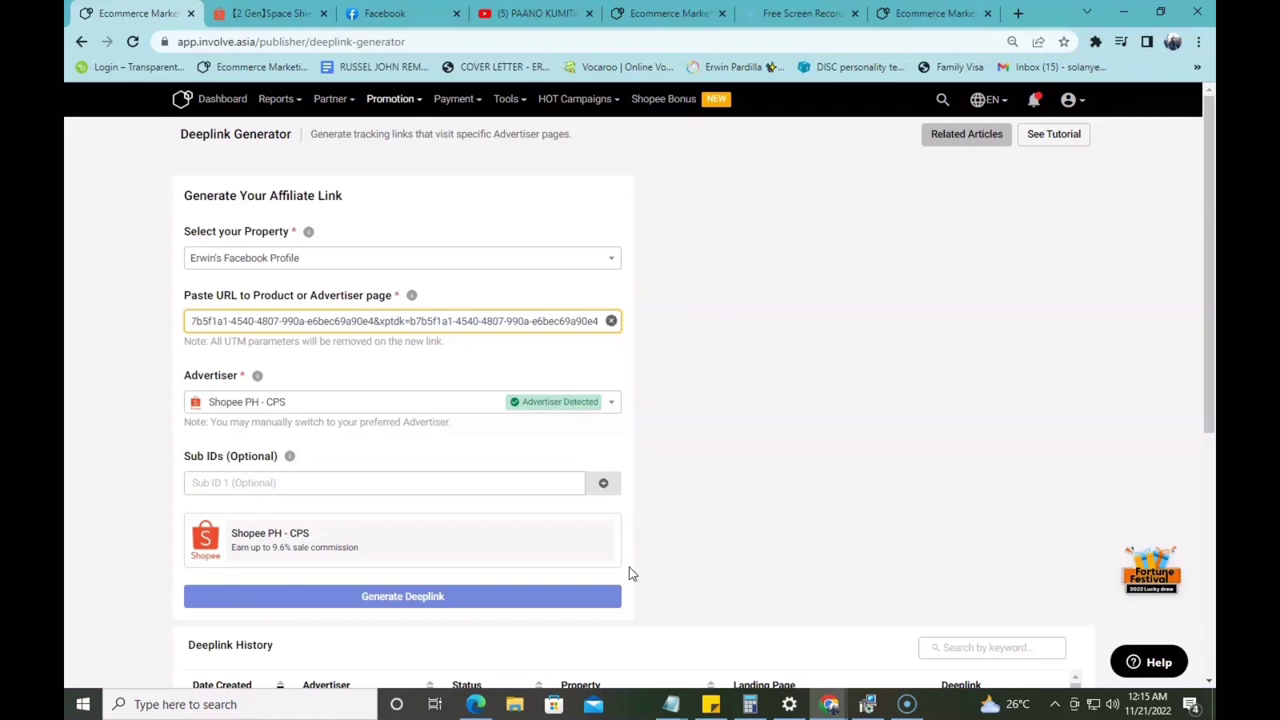
- Enter 'iphone case' as Sub ID 1 in the deeplink form
{"action": "left_click", "coordinate": [402, 484]}
{"action": "left_click", "coordinate": [404, 484]}
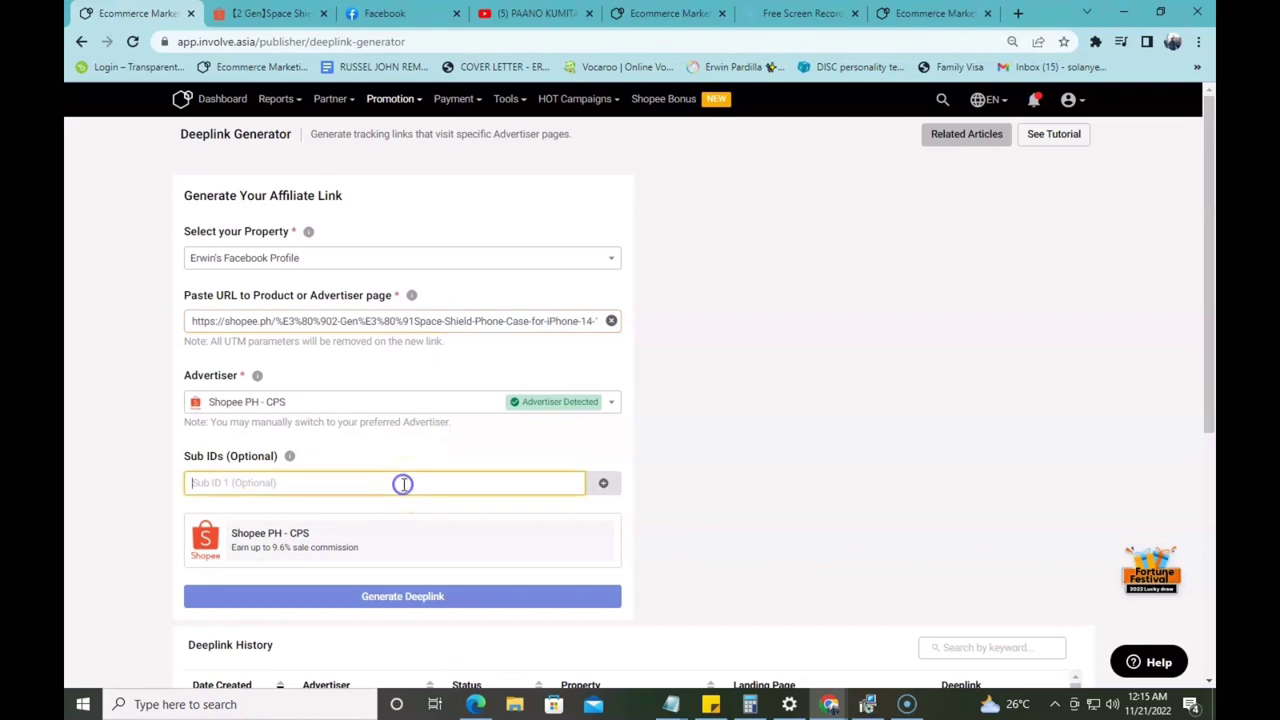
{"action": "type", "text": "iphone case"}
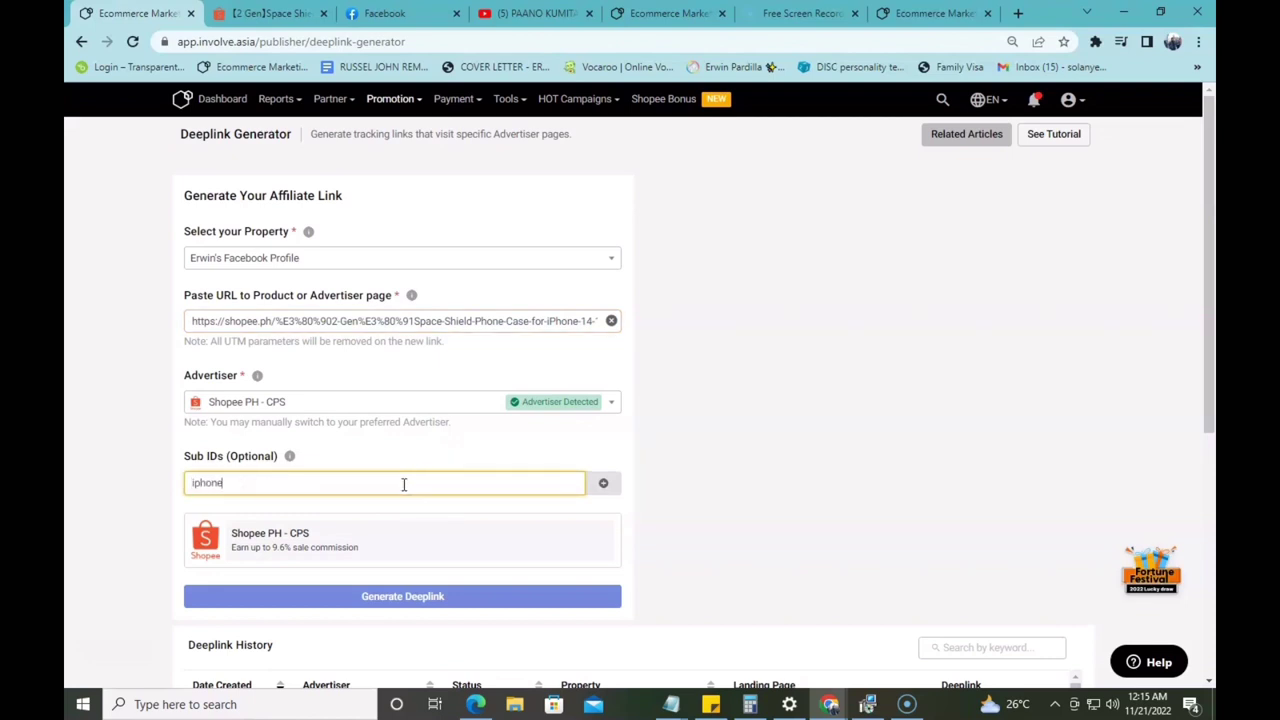
{"action": "left_click", "coordinate": [615, 440]}
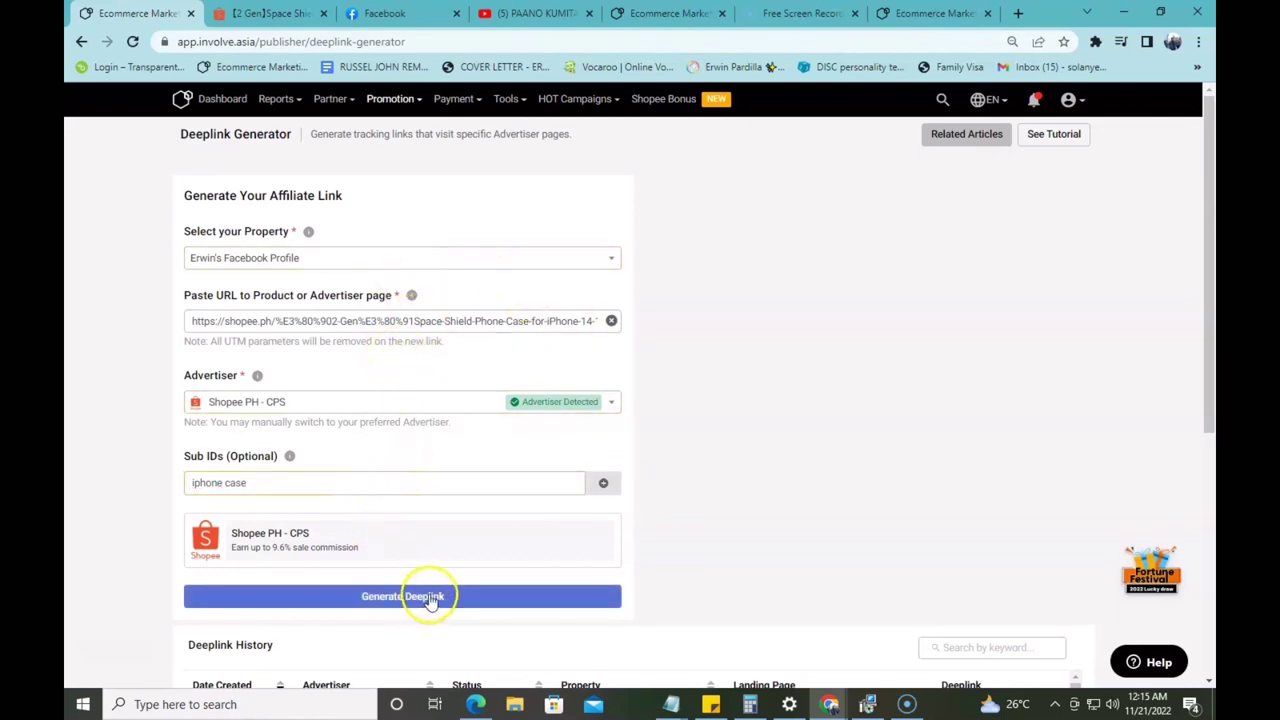
{"action": "scroll", "coordinate": [428, 594], "scroll_direction": "down", "scroll_amount": 2}
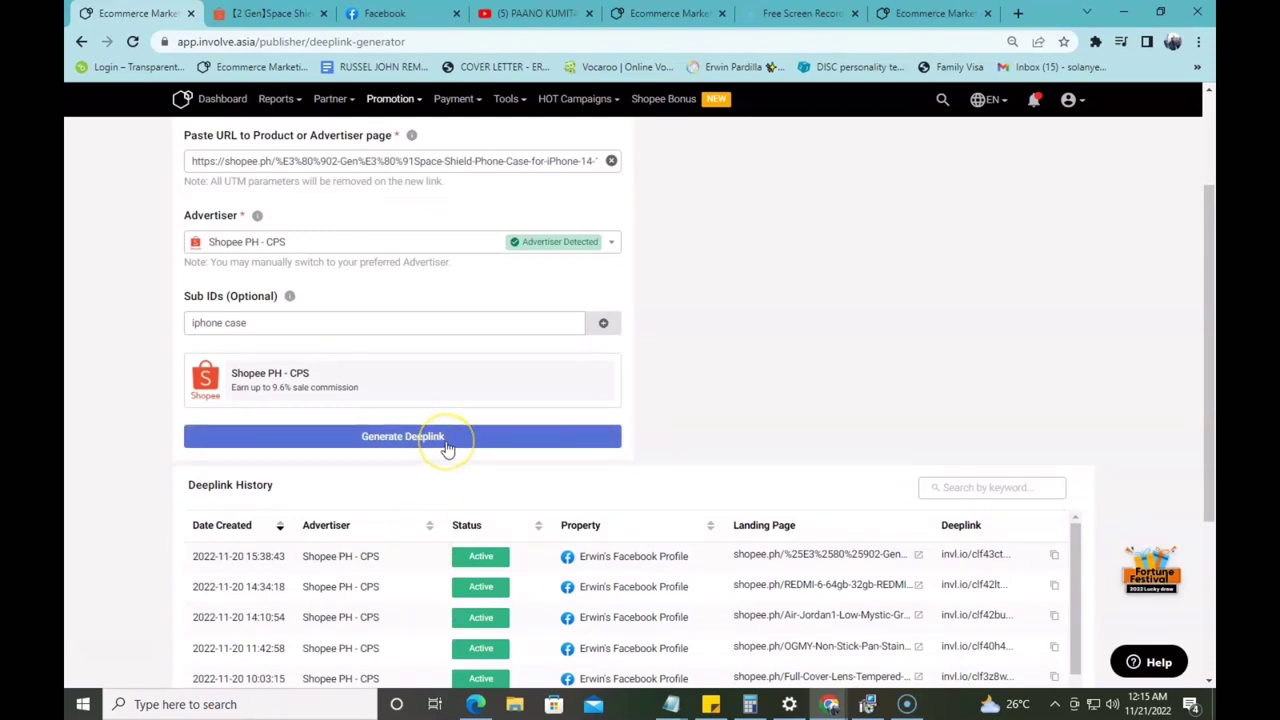
{"action": "left_click", "coordinate": [486, 434]}
{"action": "scroll", "coordinate": [676, 387], "scroll_direction": "up", "scroll_amount": 1}
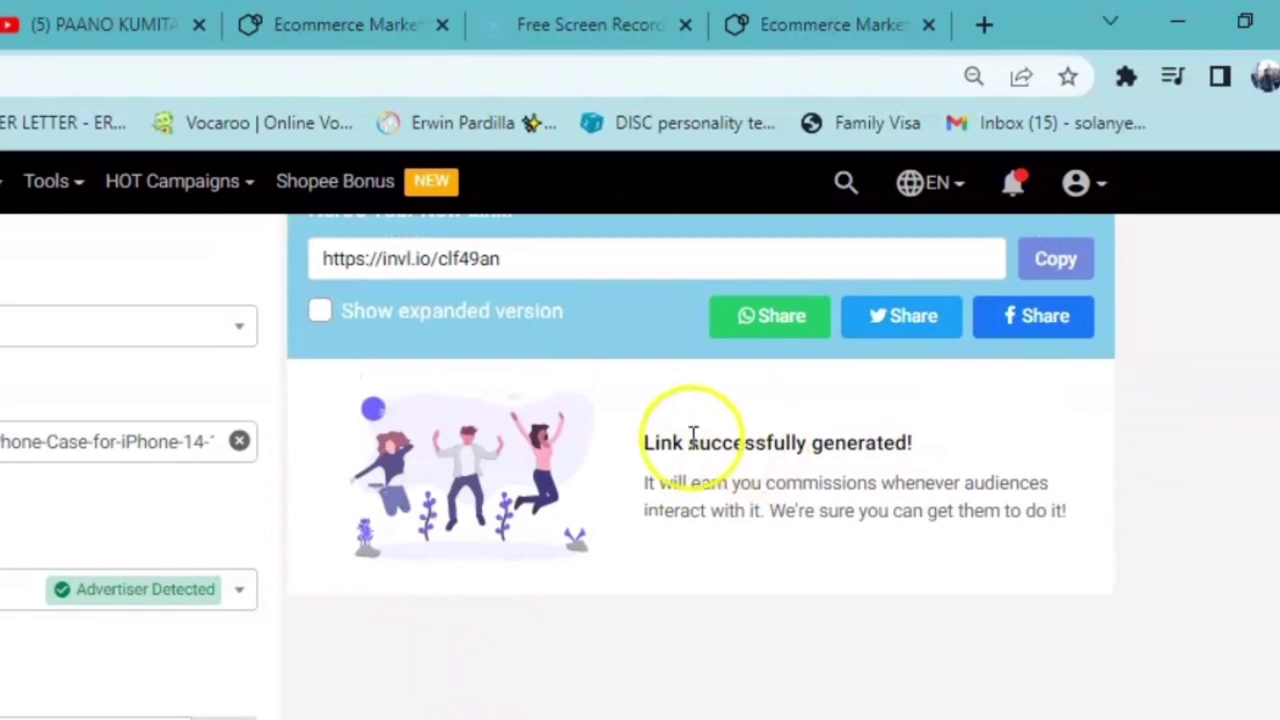
{"action": "left_click", "coordinate": [828, 246]}
{"action": "left_click_drag", "start_coordinate": [632, 443], "coordinate": [922, 440]}
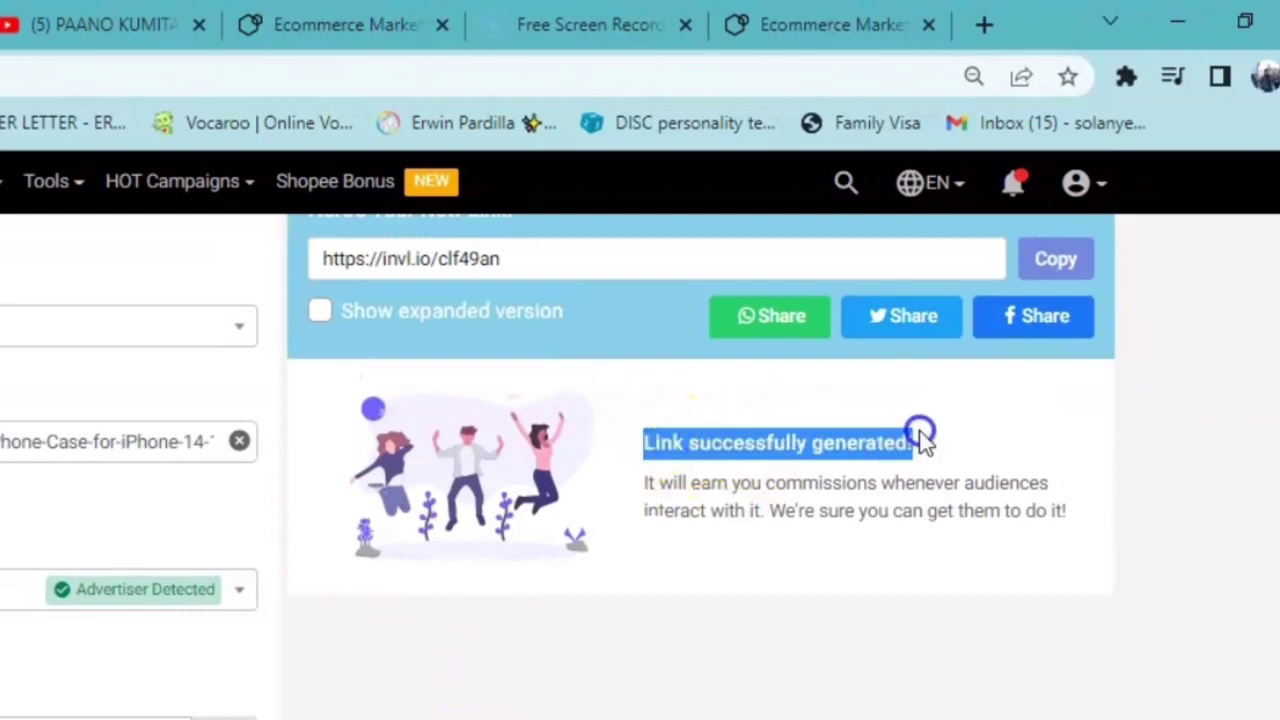
{"action": "scroll", "coordinate": [520, 490], "scroll_direction": "up", "scroll_amount": 2}
{"action": "triple_click", "coordinate": [378, 362]}
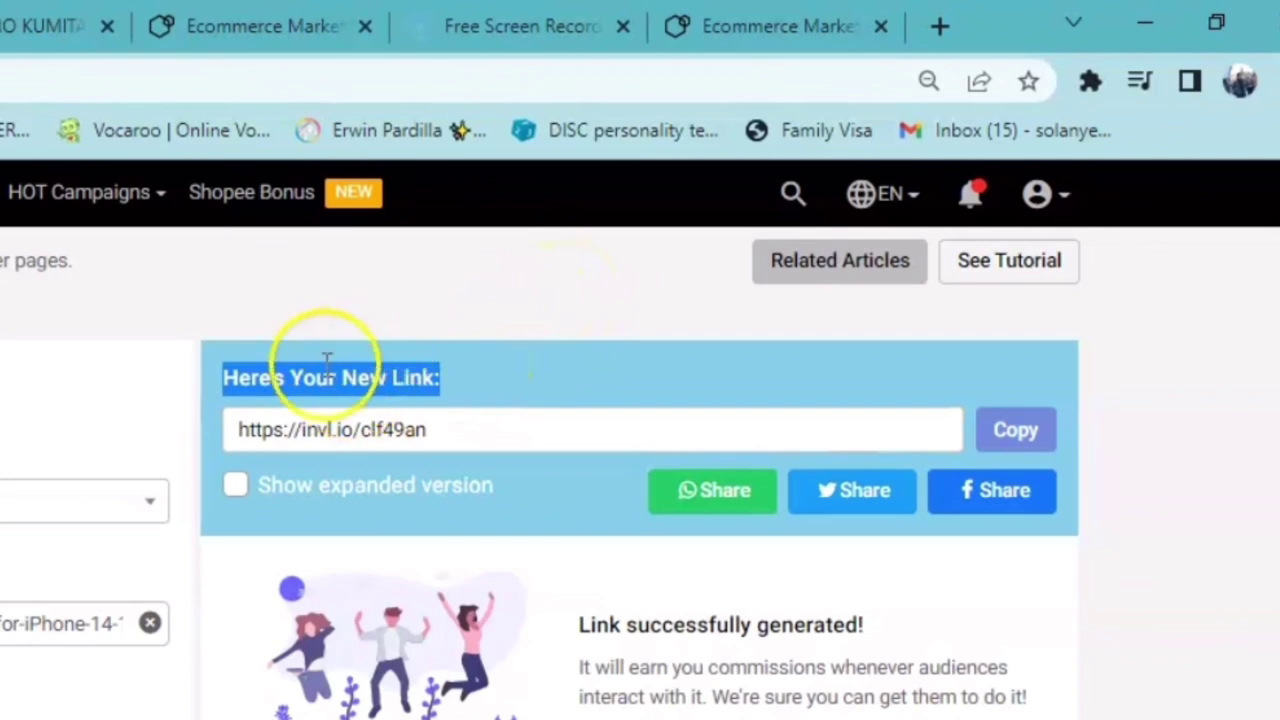
{"action": "left_click_drag", "start_coordinate": [300, 370], "coordinate": [475, 429]}
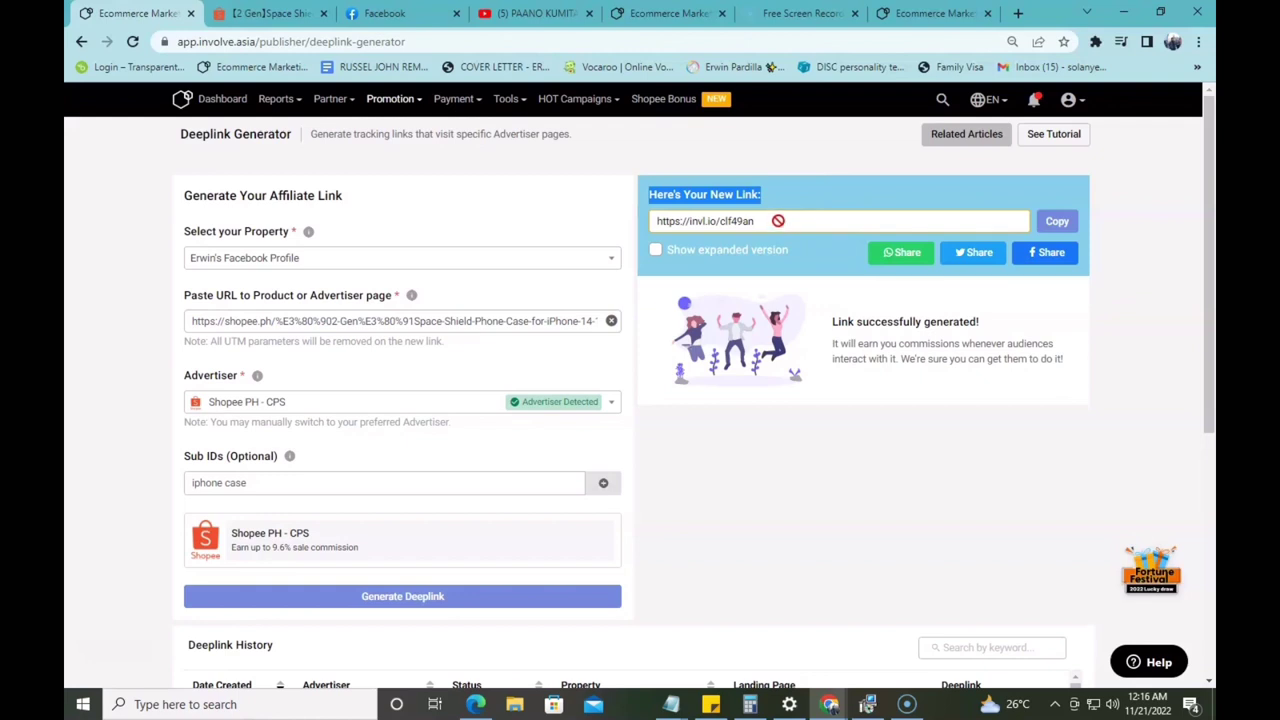
- Copy the invl.io/clf49an link from the top row of Deeplink History
{"action": "left_click_drag", "start_coordinate": [778, 220], "coordinate": [818, 303]}
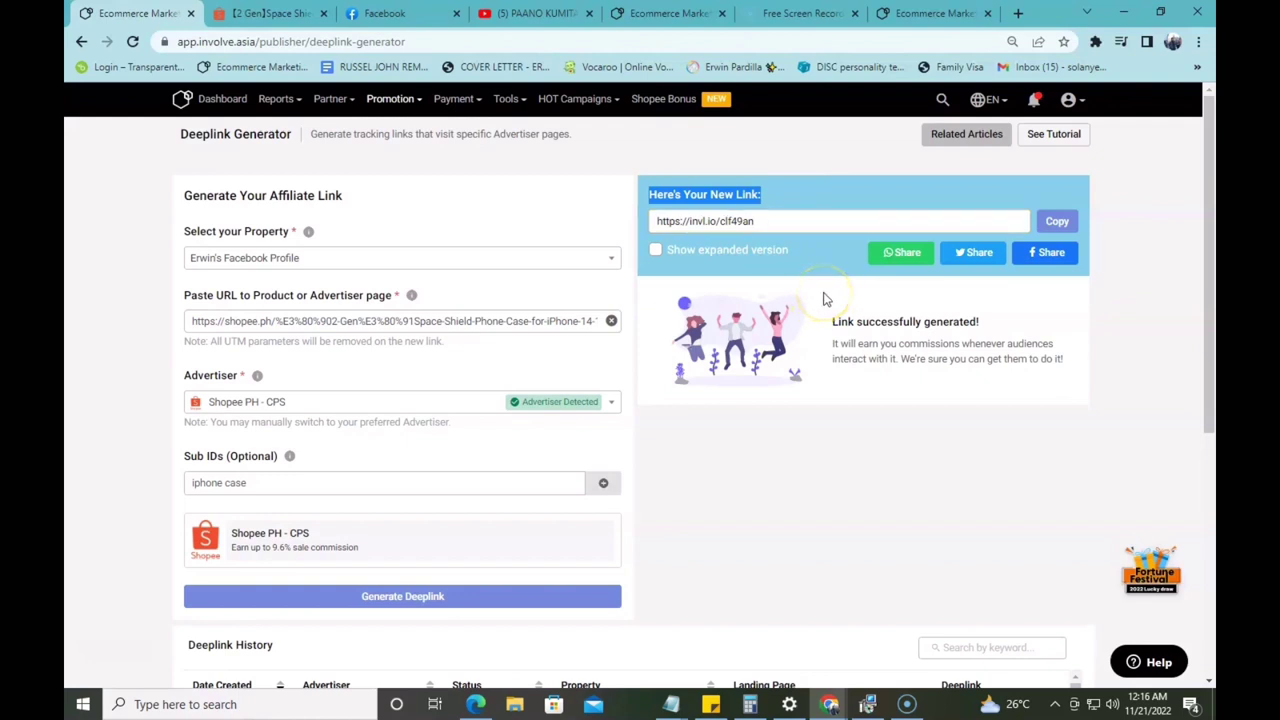
{"action": "left_click_drag", "start_coordinate": [712, 196], "coordinate": [773, 223]}
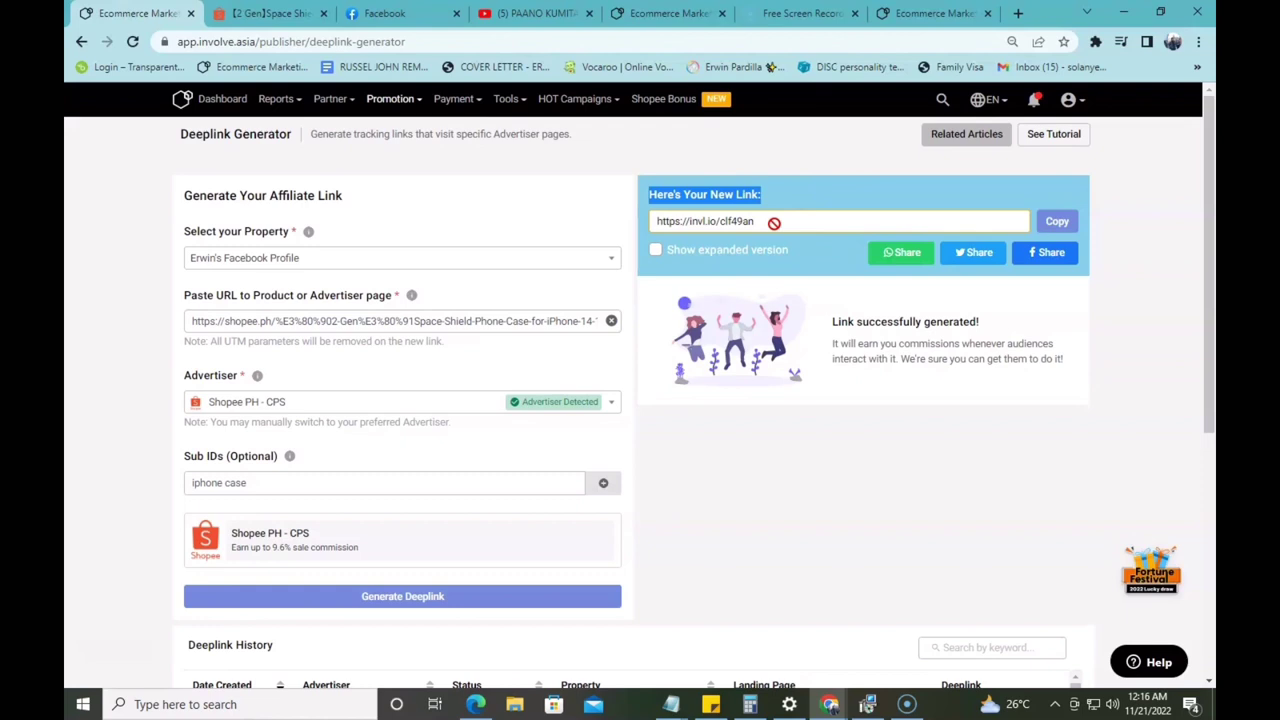
{"action": "left_click_drag", "start_coordinate": [773, 223], "coordinate": [851, 346]}
{"action": "scroll", "coordinate": [791, 286], "scroll_direction": "down", "scroll_amount": 2}
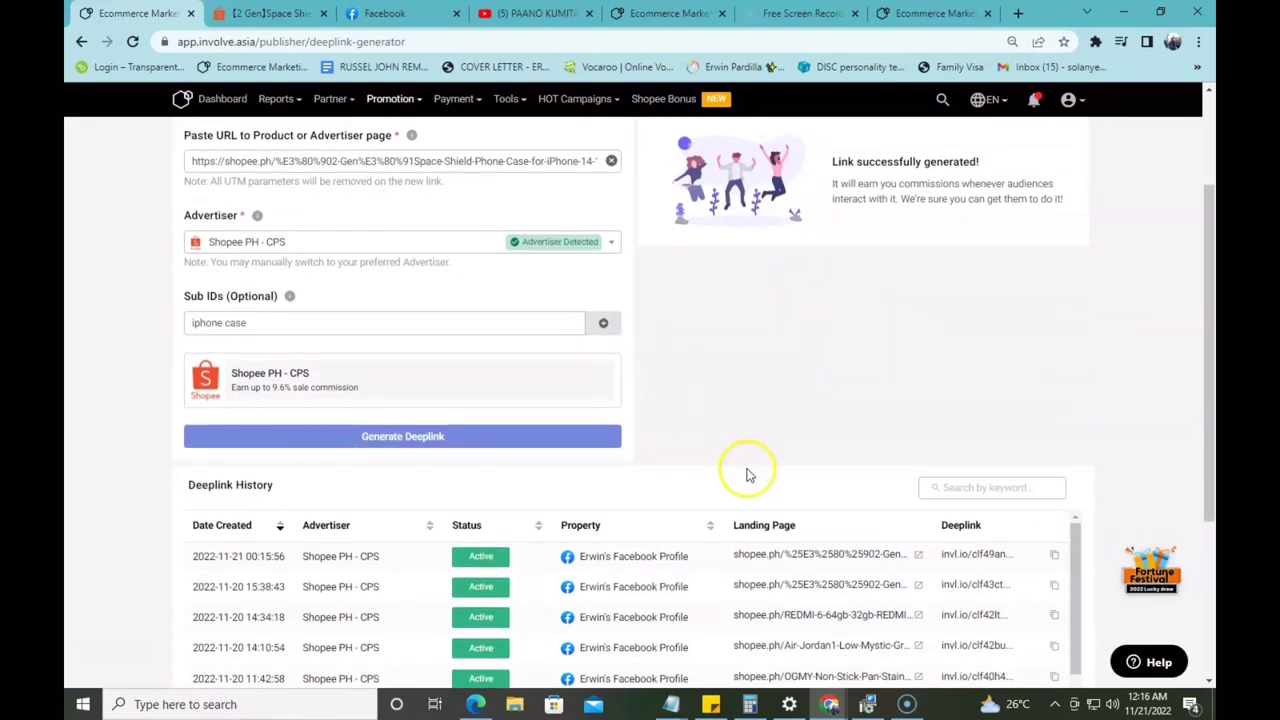
{"action": "scroll", "coordinate": [755, 455], "scroll_direction": "up", "scroll_amount": 2}
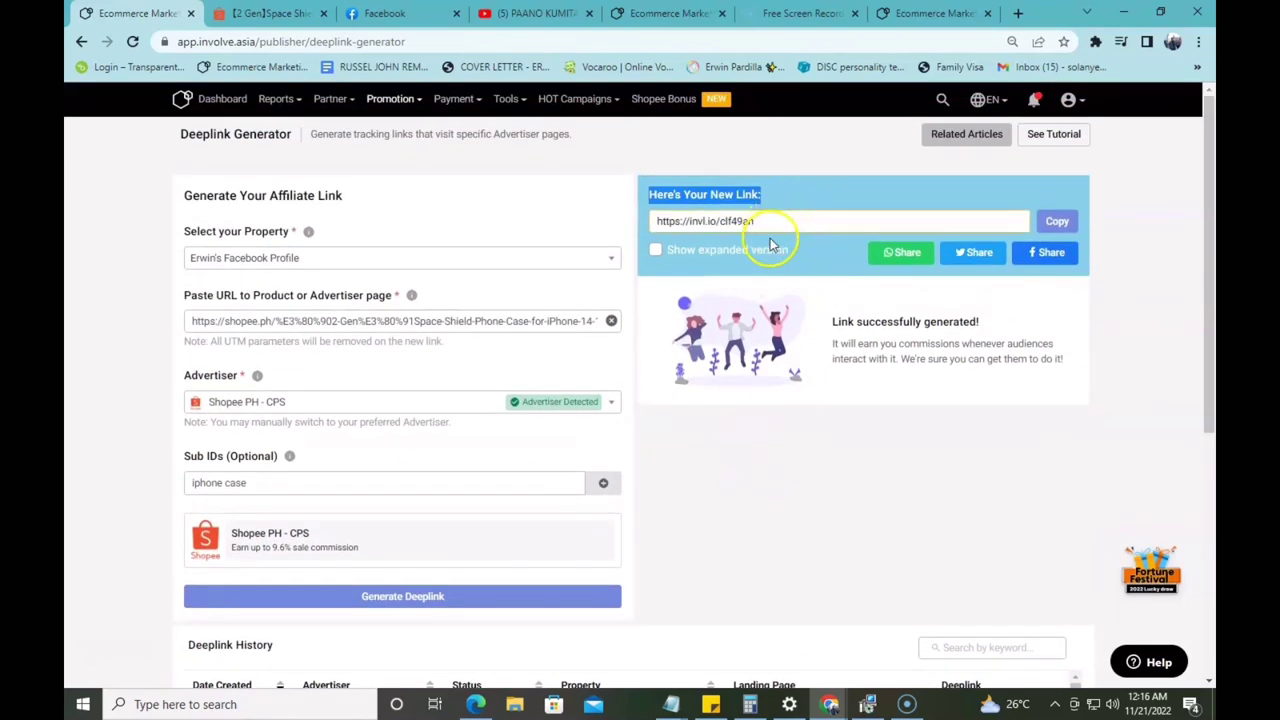
{"action": "scroll", "coordinate": [828, 473], "scroll_direction": "down", "scroll_amount": 2}
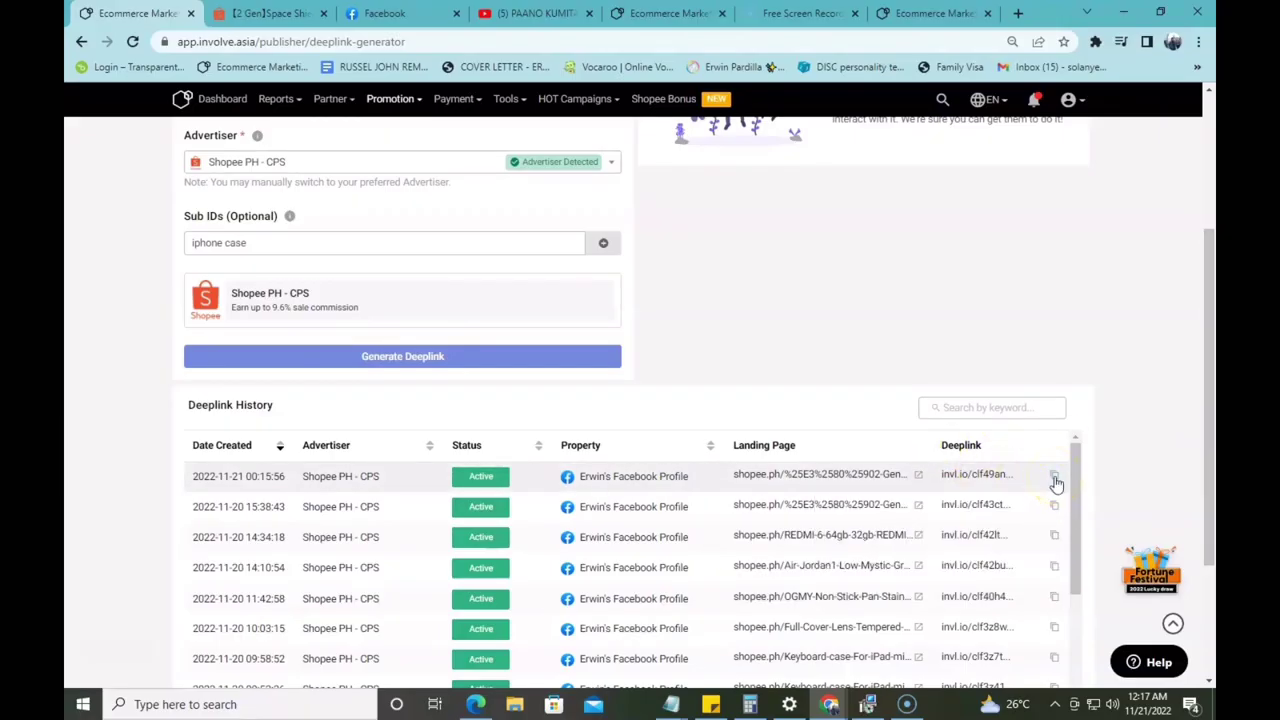
{"action": "left_click", "coordinate": [1055, 480]}
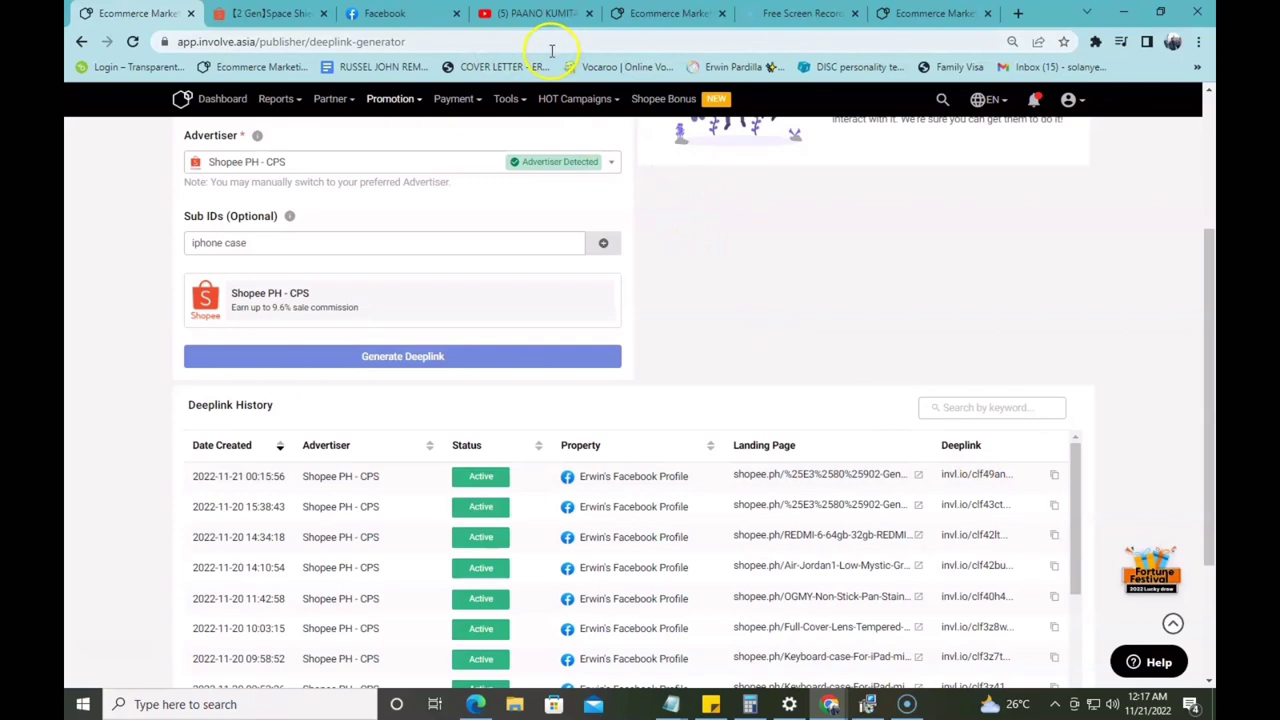
- Start a Facebook post reading 'iphone case' with a 'Shopee Link :' line below
{"action": "left_click", "coordinate": [398, 12]}
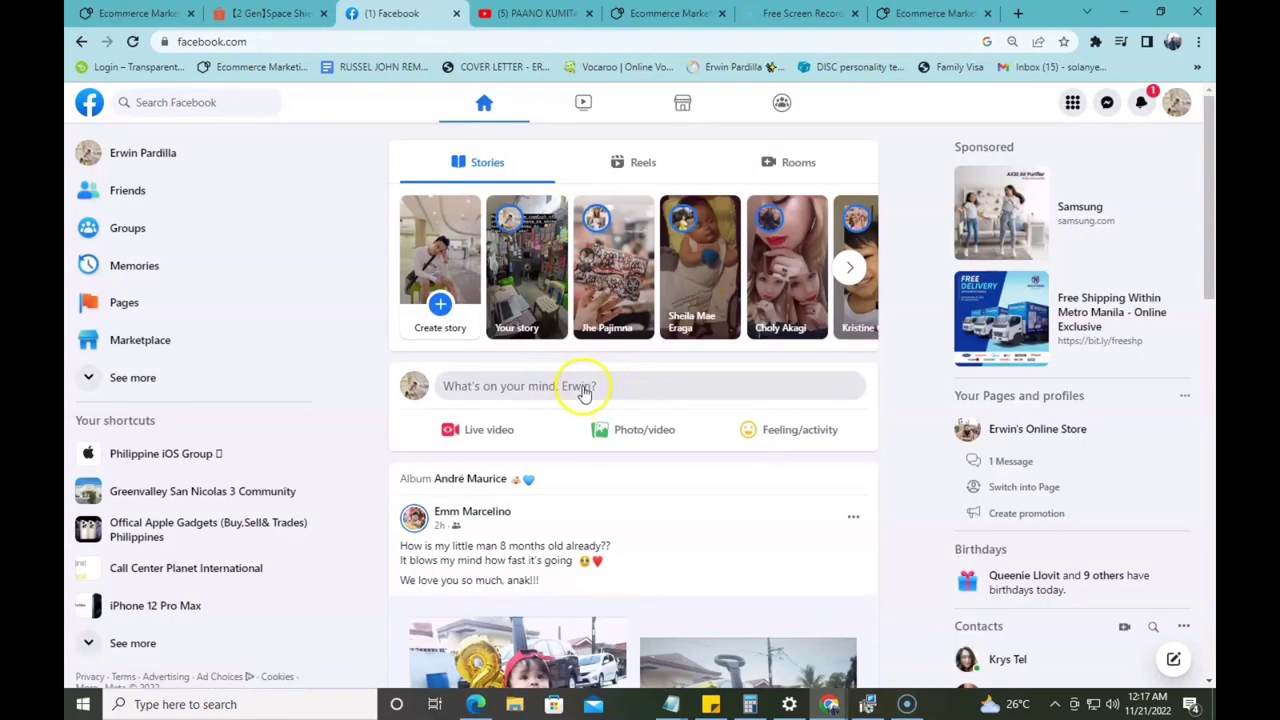
{"action": "left_click", "coordinate": [580, 388]}
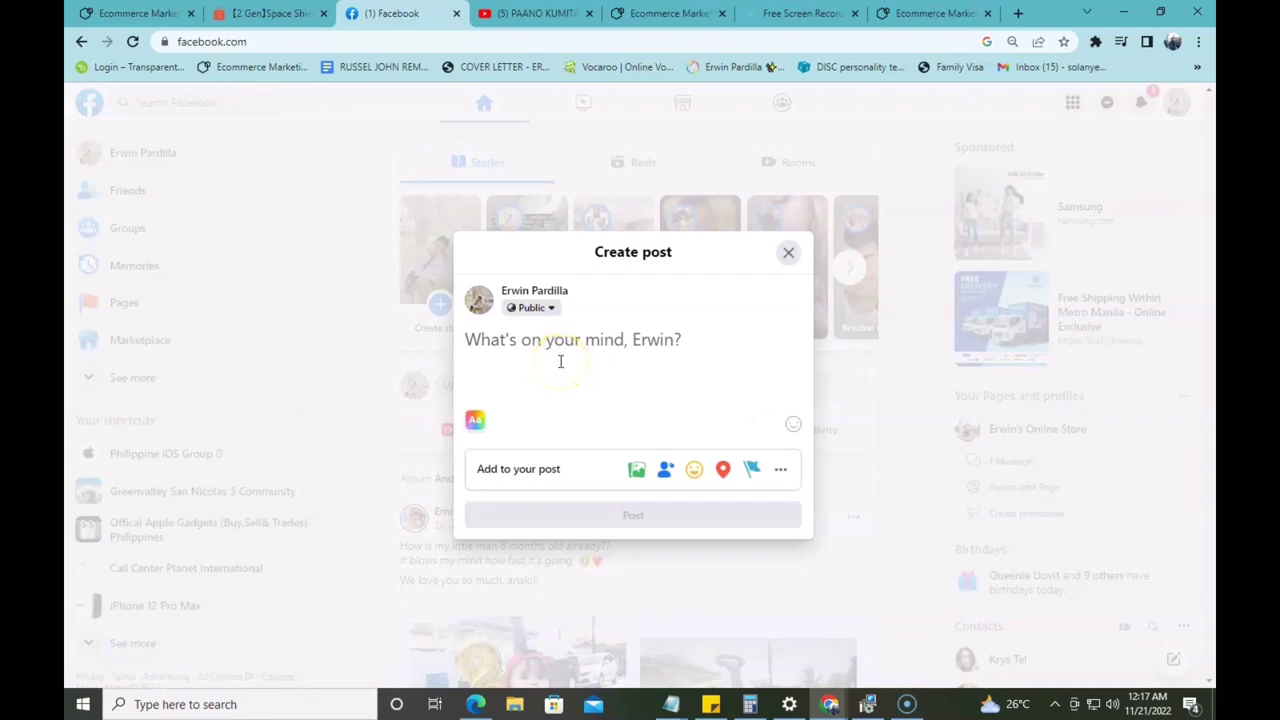
{"action": "type", "text": "iphone case"}
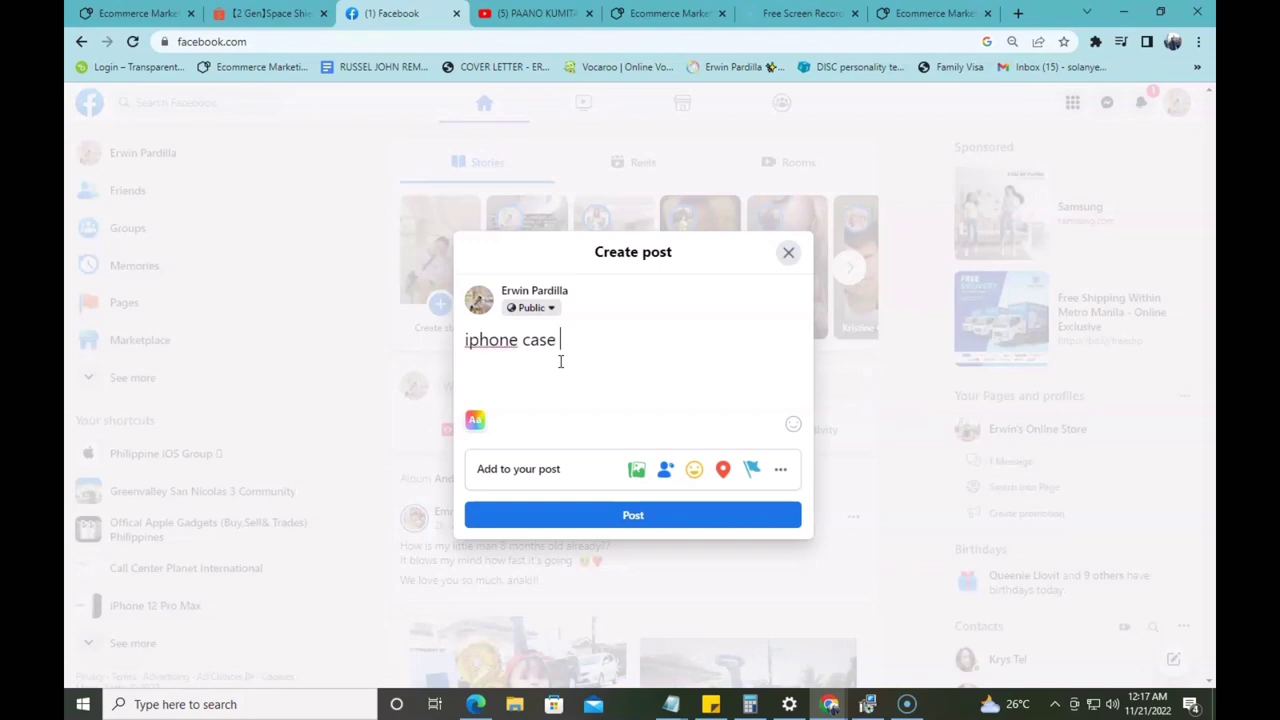
{"action": "key", "text": "Return"}
{"action": "key", "text": "Return"}
{"action": "type", "text": "Shopee Lin"}
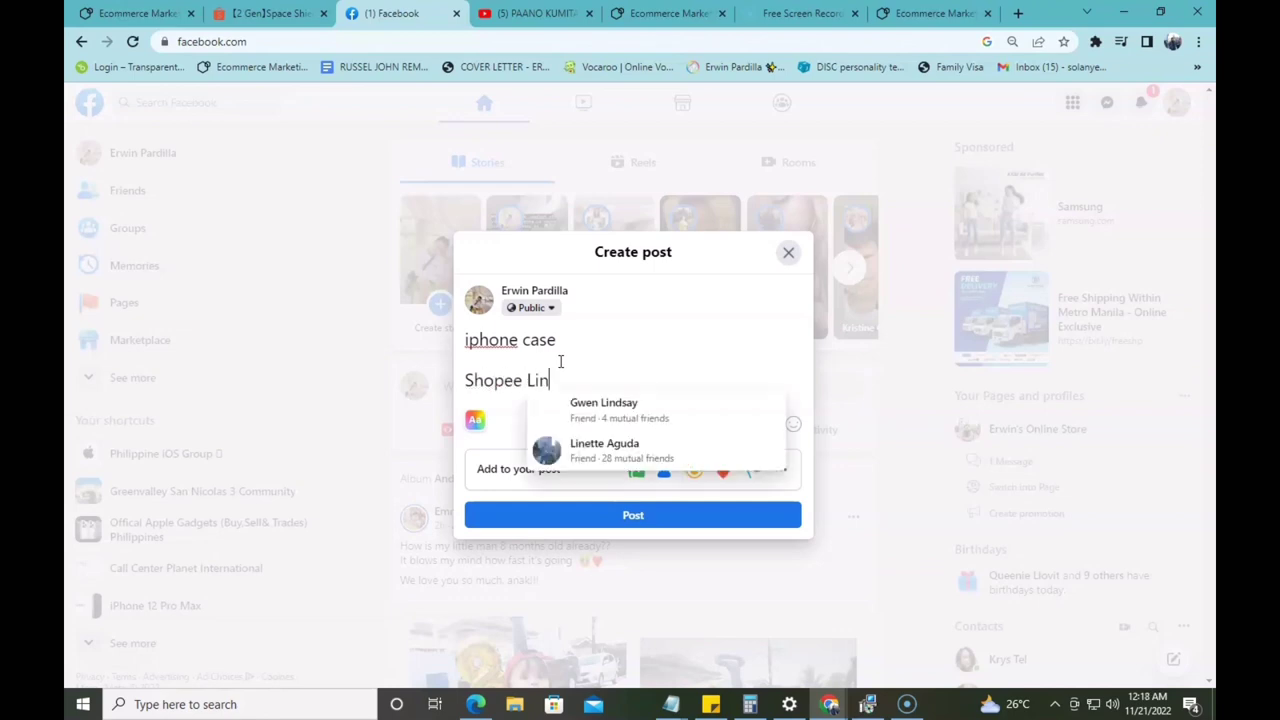
{"action": "type", "text": "k :"}
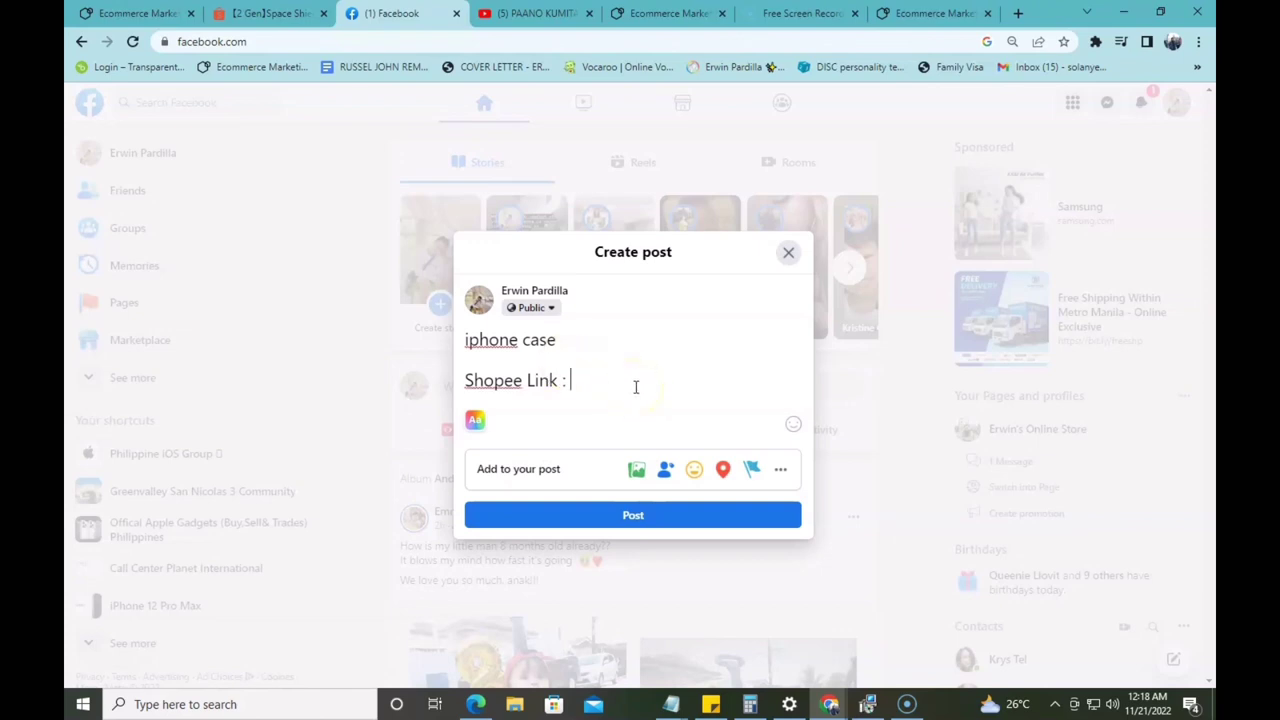
- Paste the invl.io affiliate link after 'Shopee Link :' and return to the Shopee product page
{"action": "key", "text": "ctrl+v"}
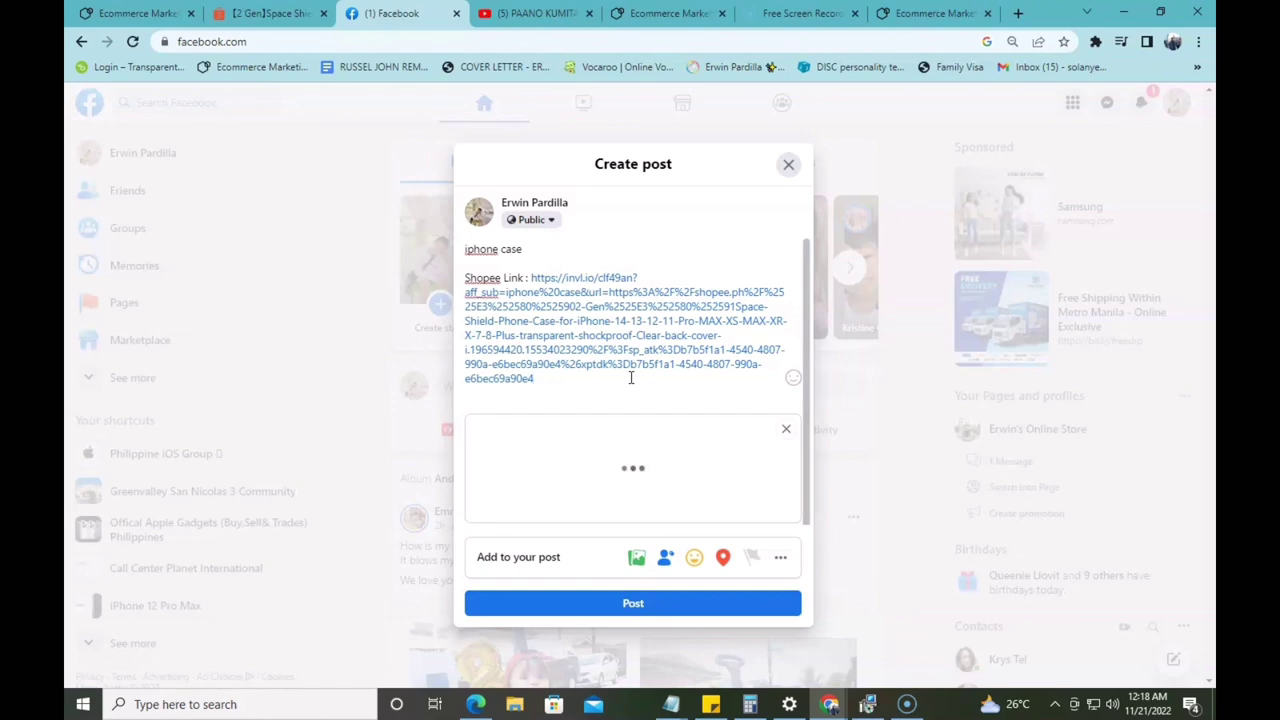
{"action": "left_click", "coordinate": [538, 277]}
{"action": "left_click_drag", "start_coordinate": [538, 277], "coordinate": [584, 365]}
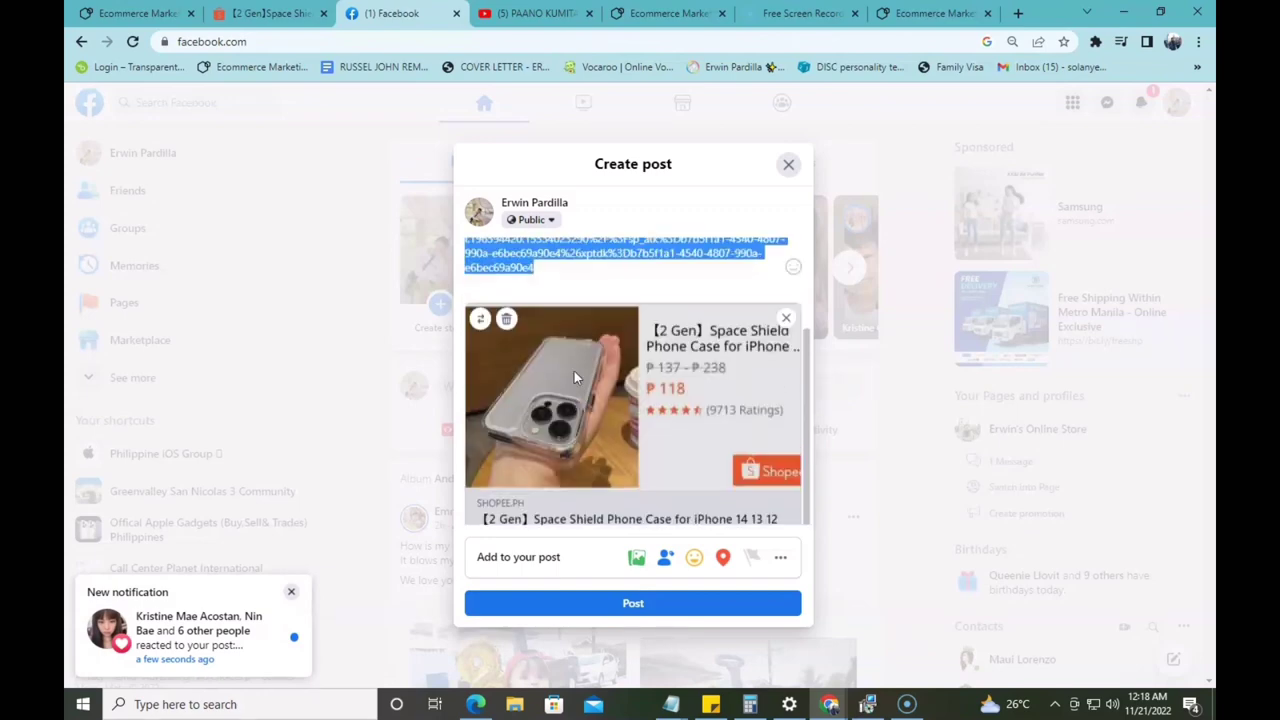
{"action": "left_click", "coordinate": [246, 14]}
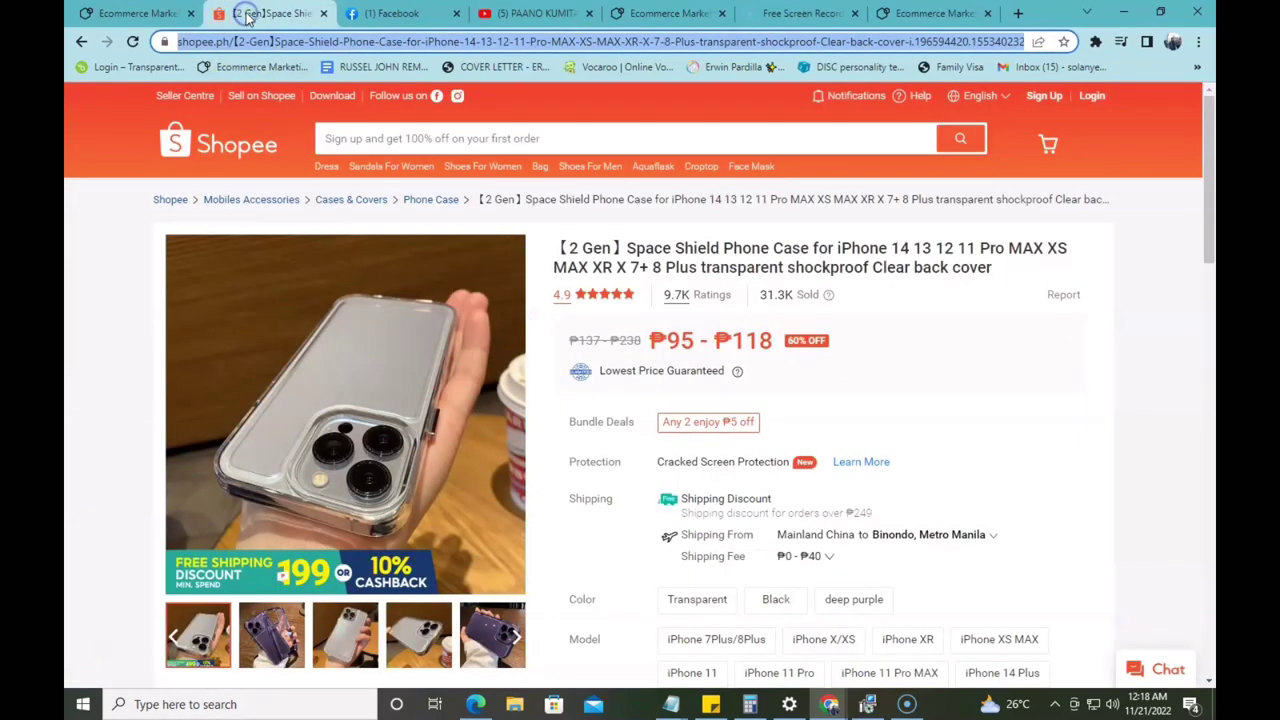
- Scroll down to the Shopee reviews and enlarge the third customer review photo of the clear case
{"action": "scroll", "coordinate": [322, 433], "scroll_direction": "down", "scroll_amount": 3}
{"action": "scroll", "coordinate": [322, 433], "scroll_direction": "down", "scroll_amount": 15}
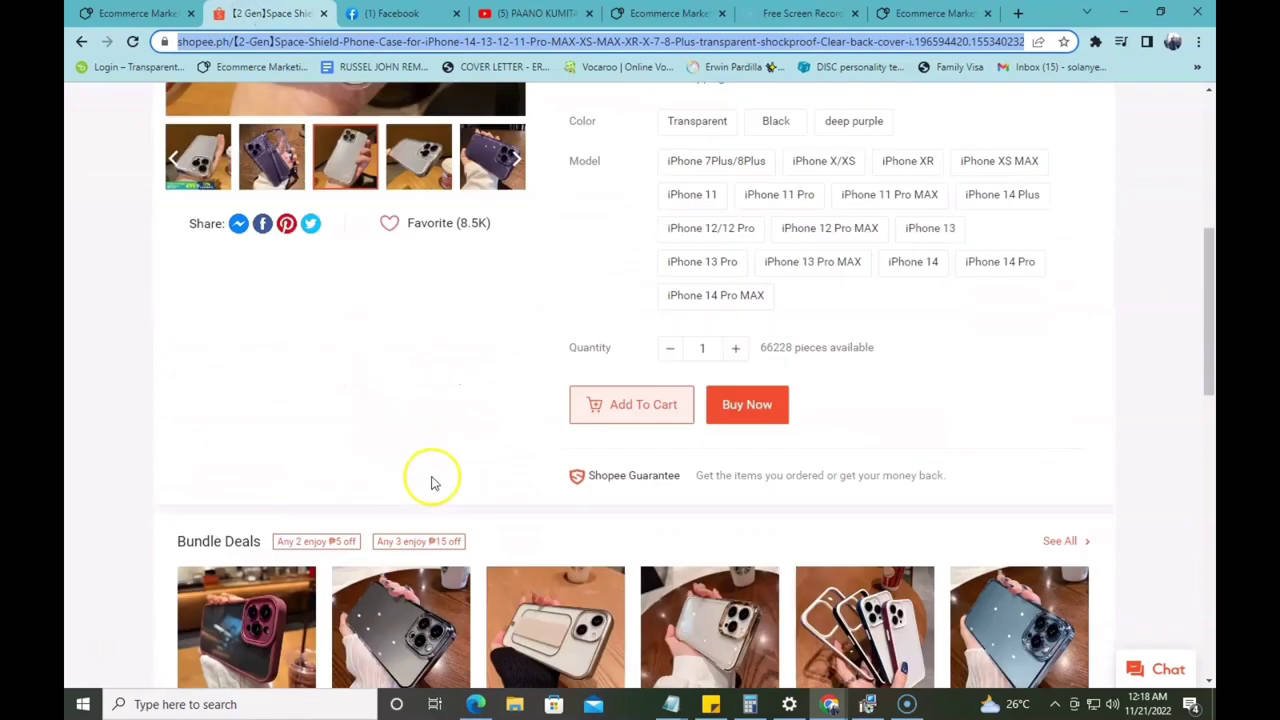
{"action": "scroll", "coordinate": [385, 467], "scroll_direction": "down", "scroll_amount": 10}
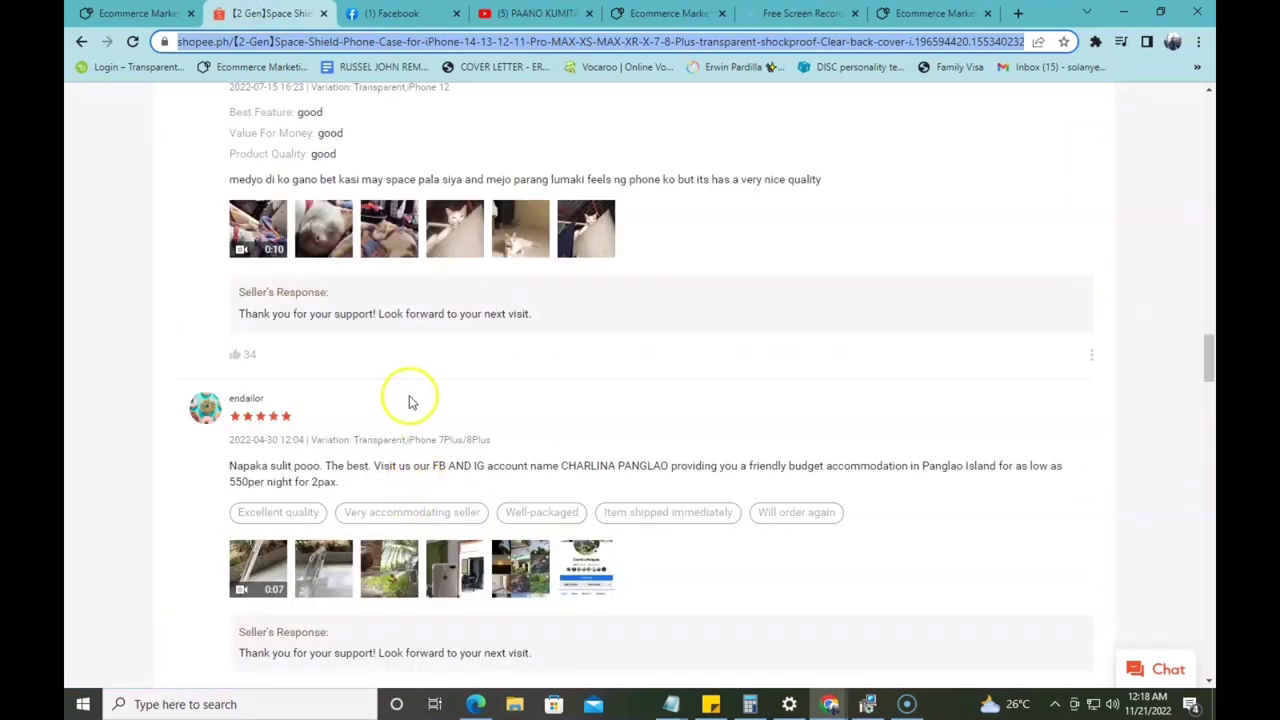
{"action": "scroll", "coordinate": [409, 398], "scroll_direction": "down", "scroll_amount": 5}
{"action": "scroll", "coordinate": [405, 402], "scroll_direction": "down", "scroll_amount": 7}
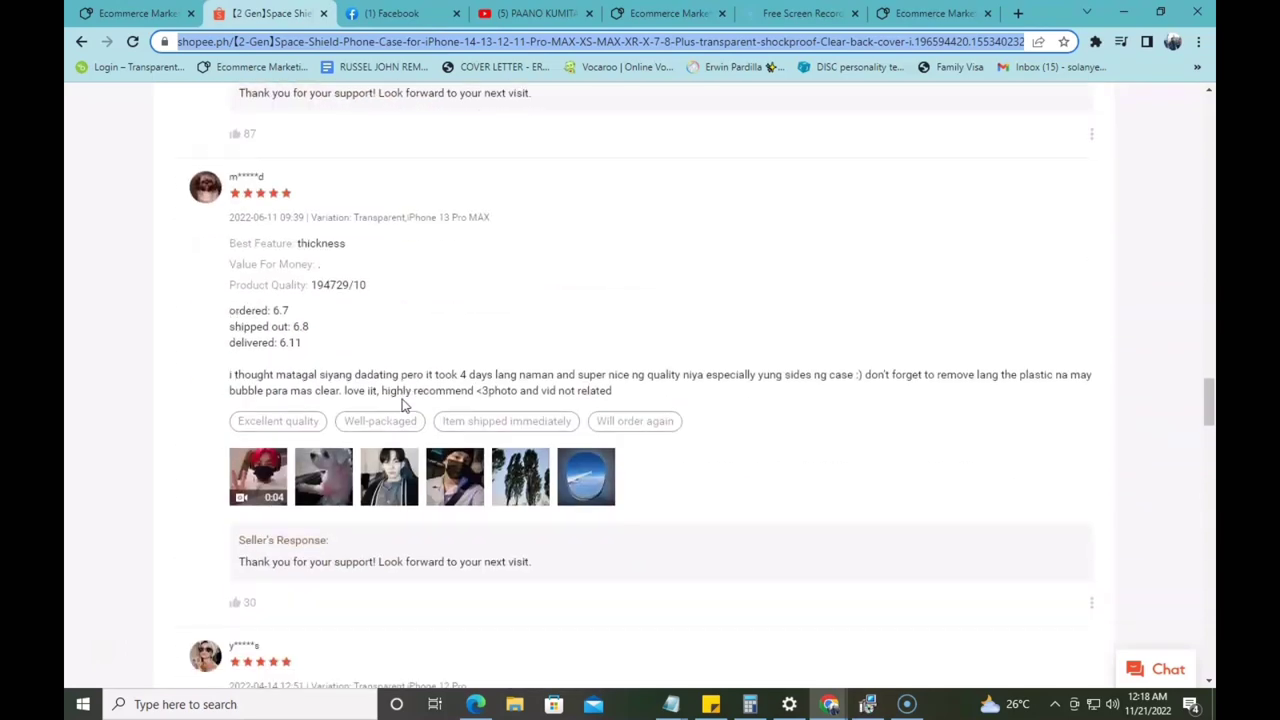
{"action": "left_click", "coordinate": [410, 530]}
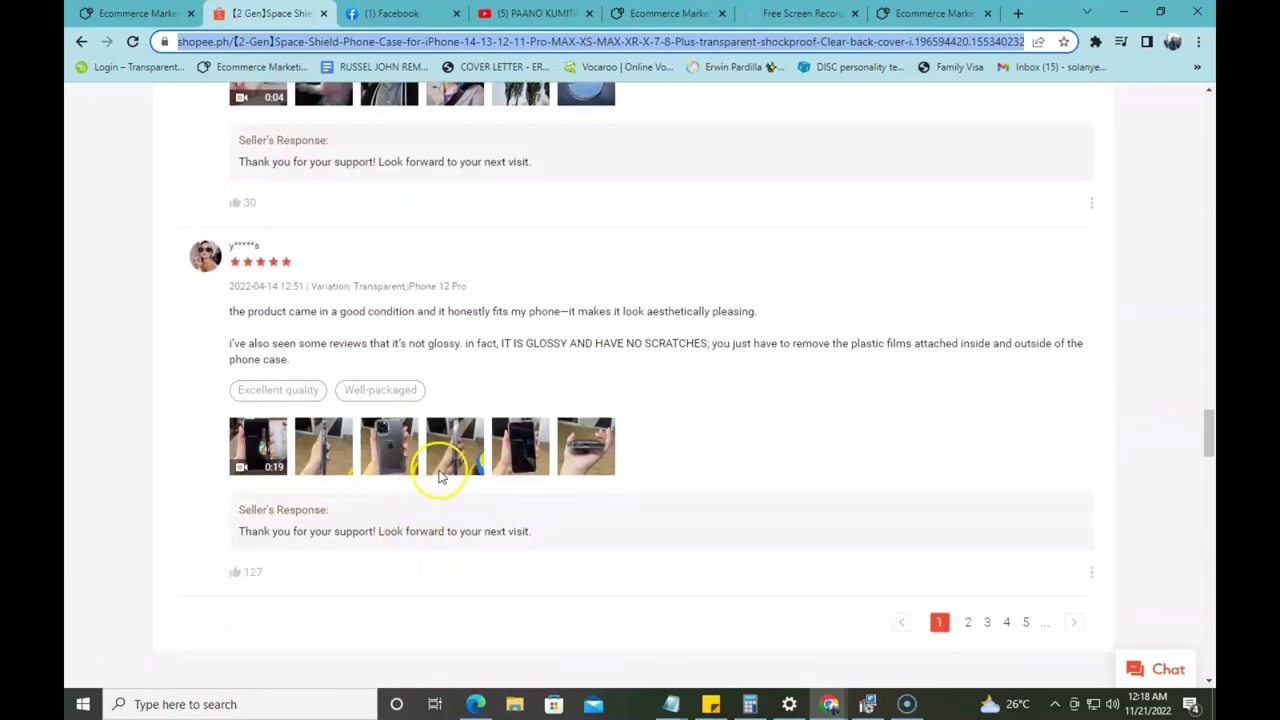
{"action": "left_click", "coordinate": [400, 452]}
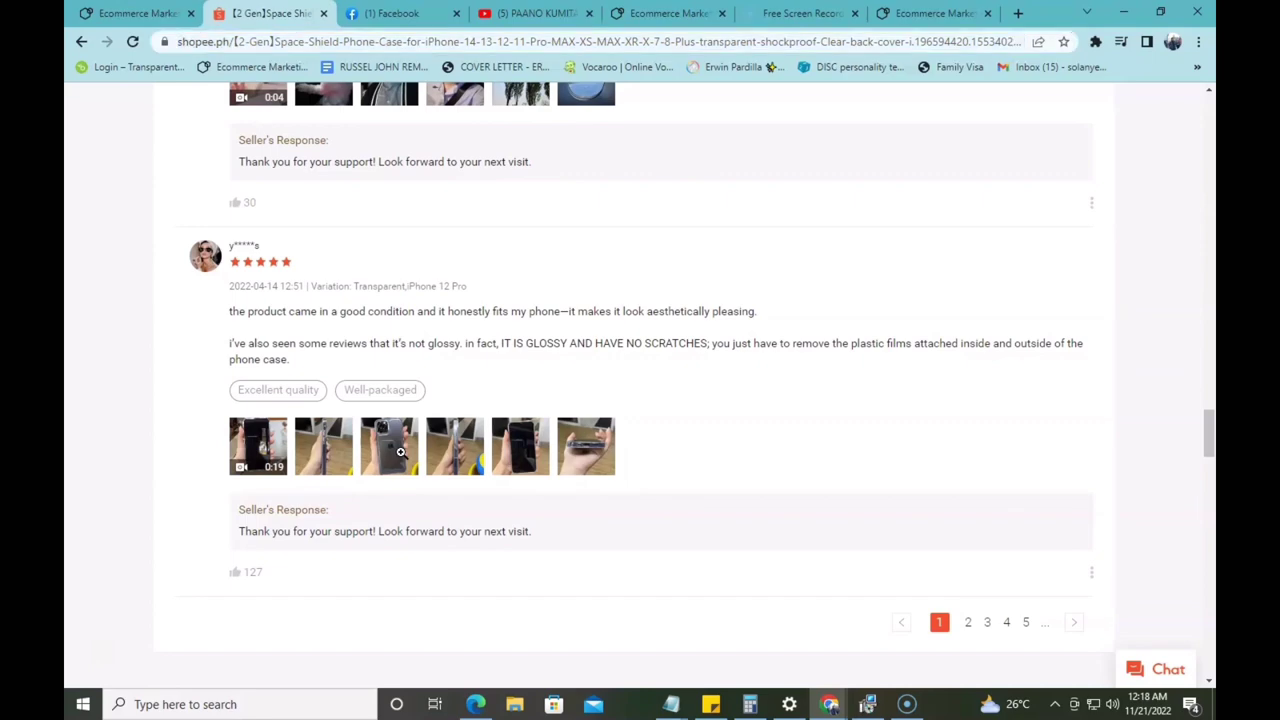
- Save the enlarged review photo as a .jfif image into Downloads > INVOLVE ASIA
{"action": "scroll", "coordinate": [401, 452], "scroll_direction": "down", "scroll_amount": 2}
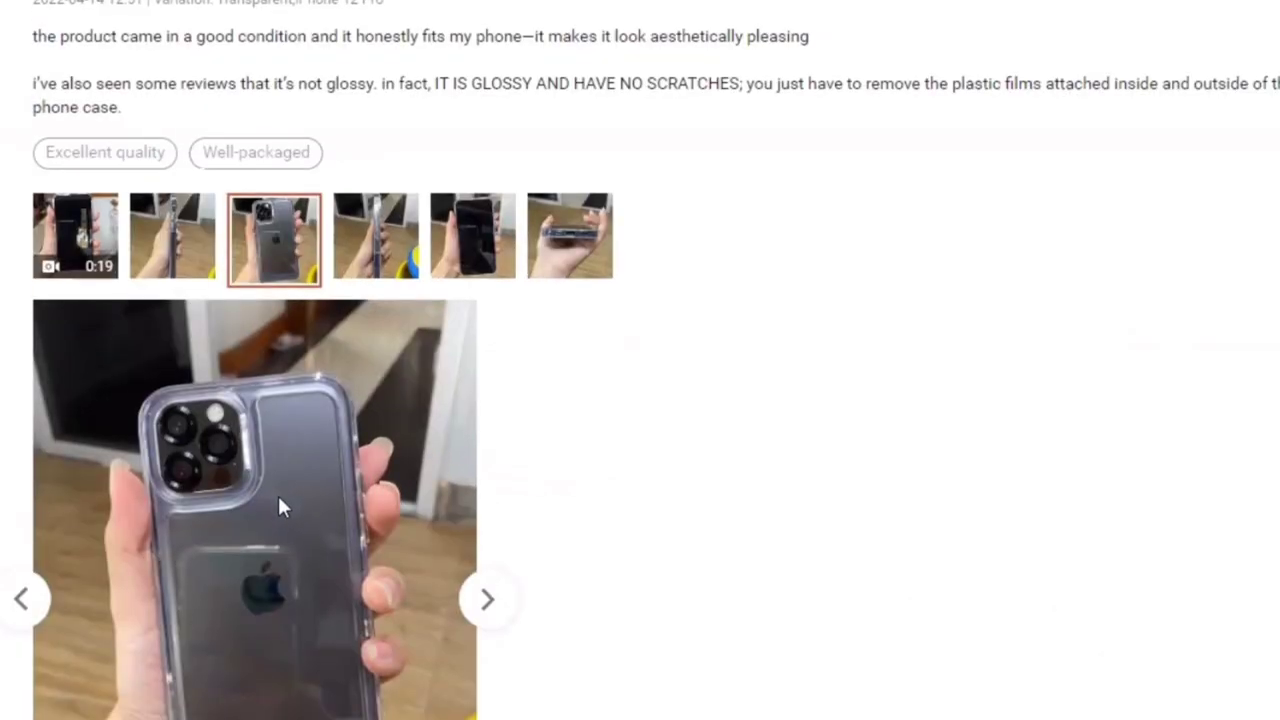
{"action": "scroll", "coordinate": [396, 471], "scroll_direction": "down", "scroll_amount": 2}
{"action": "right_click", "coordinate": [380, 428]}
{"action": "left_click", "coordinate": [315, 484]}
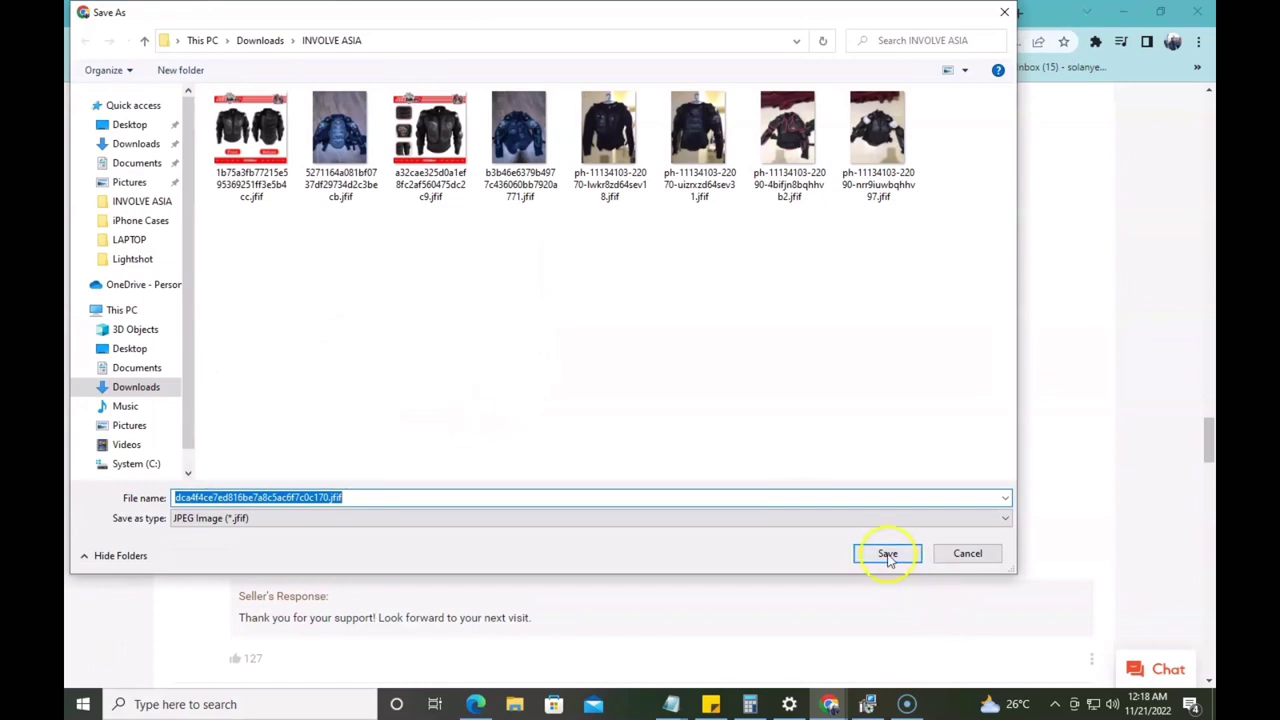
{"action": "left_click", "coordinate": [888, 554]}
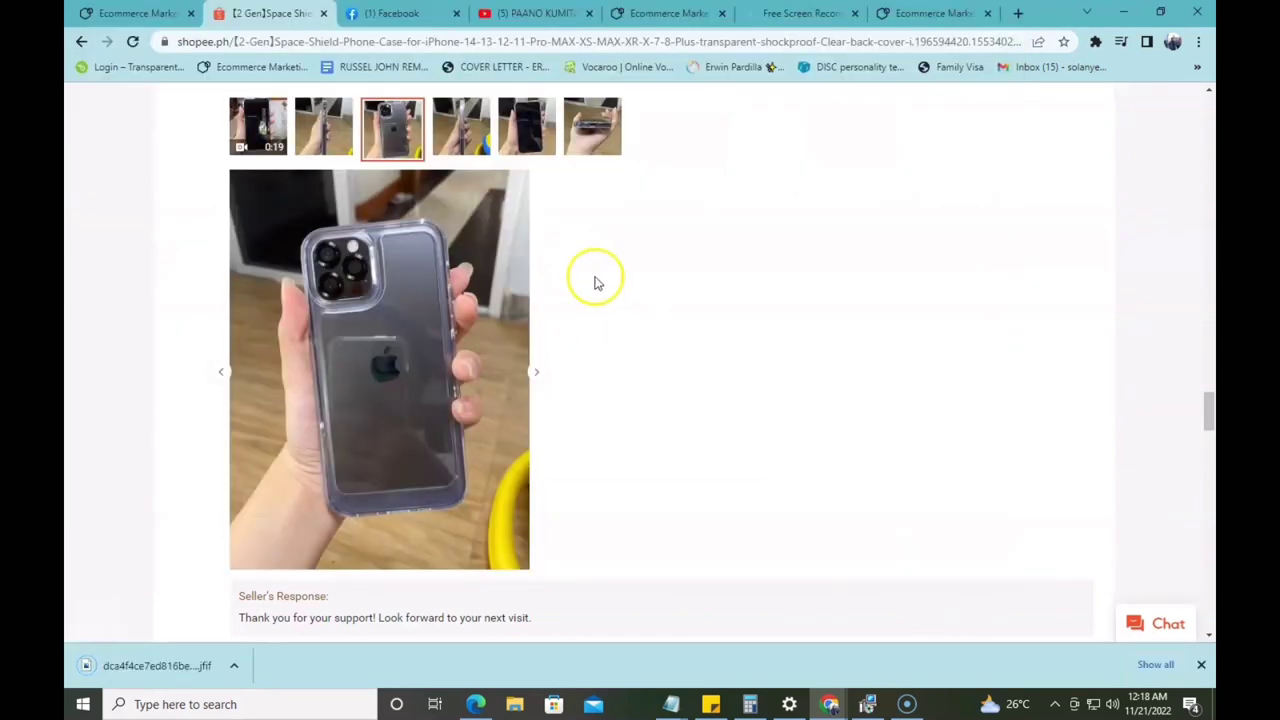
{"action": "left_click", "coordinate": [410, 12]}
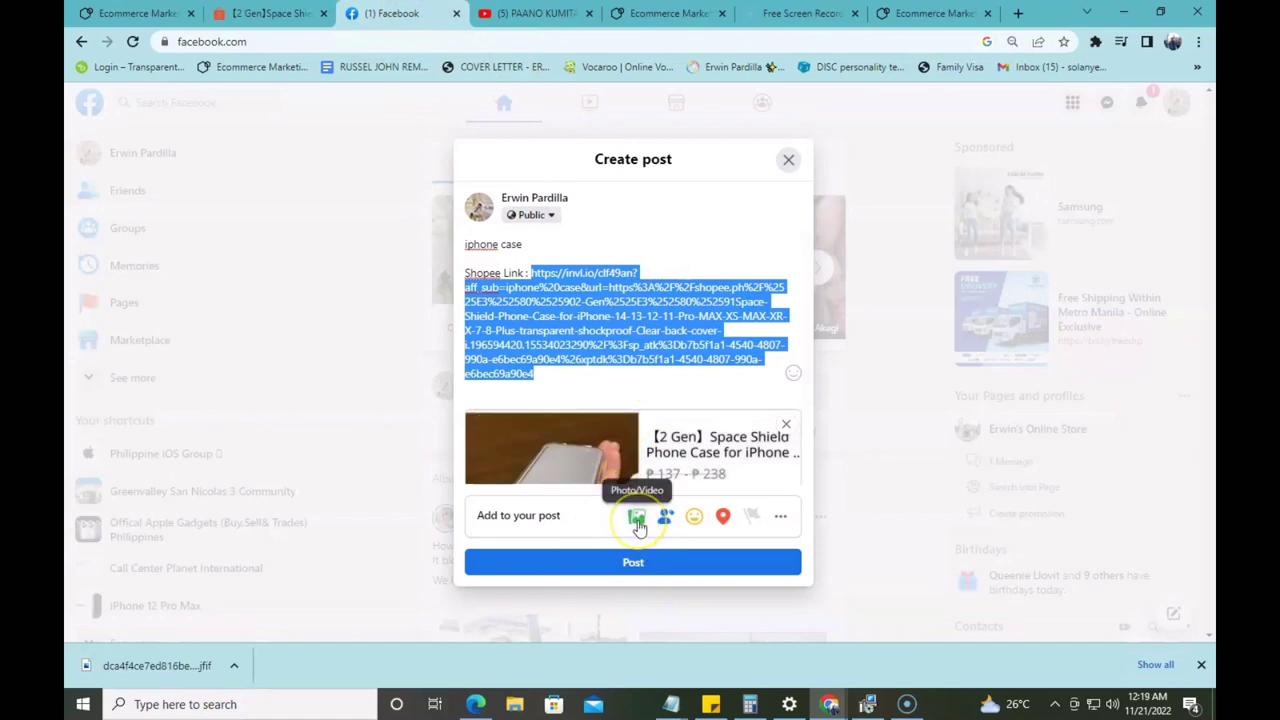
- Attach the saved review .jfif photo from the INVOLVE ASIA folder to the iphone case post
{"action": "left_click", "coordinate": [636, 519]}
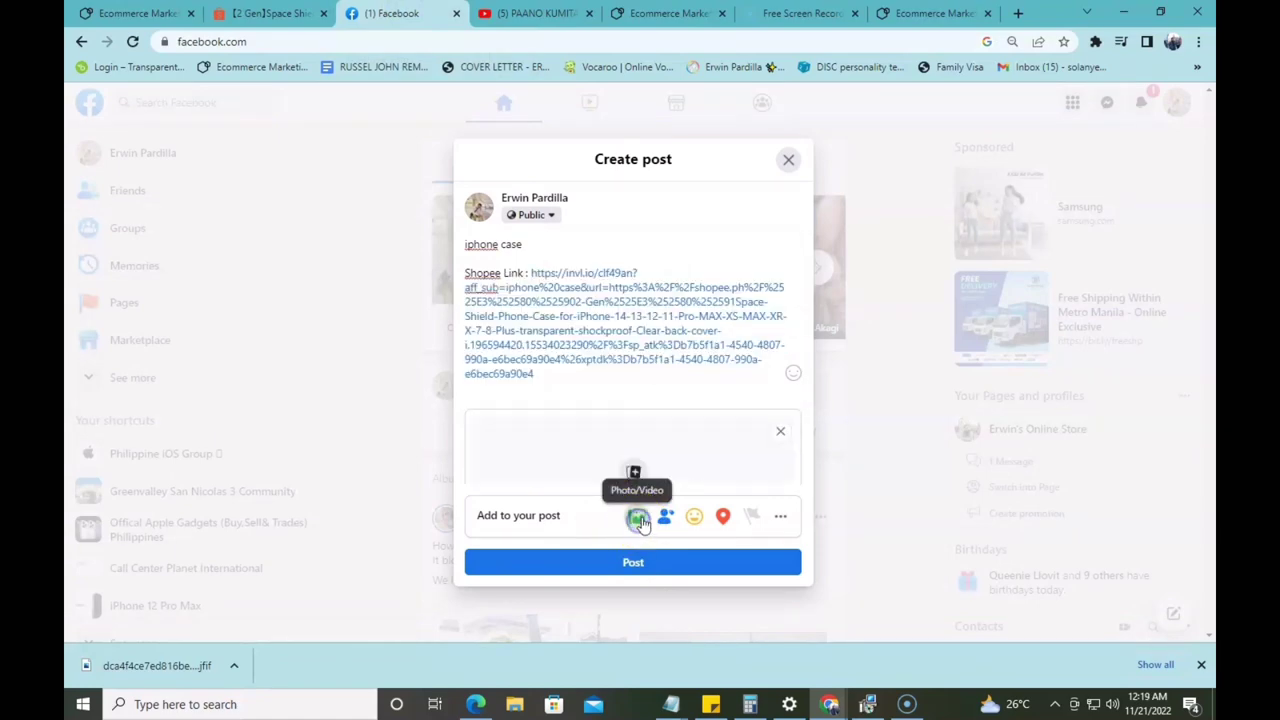
{"action": "left_click", "coordinate": [630, 458]}
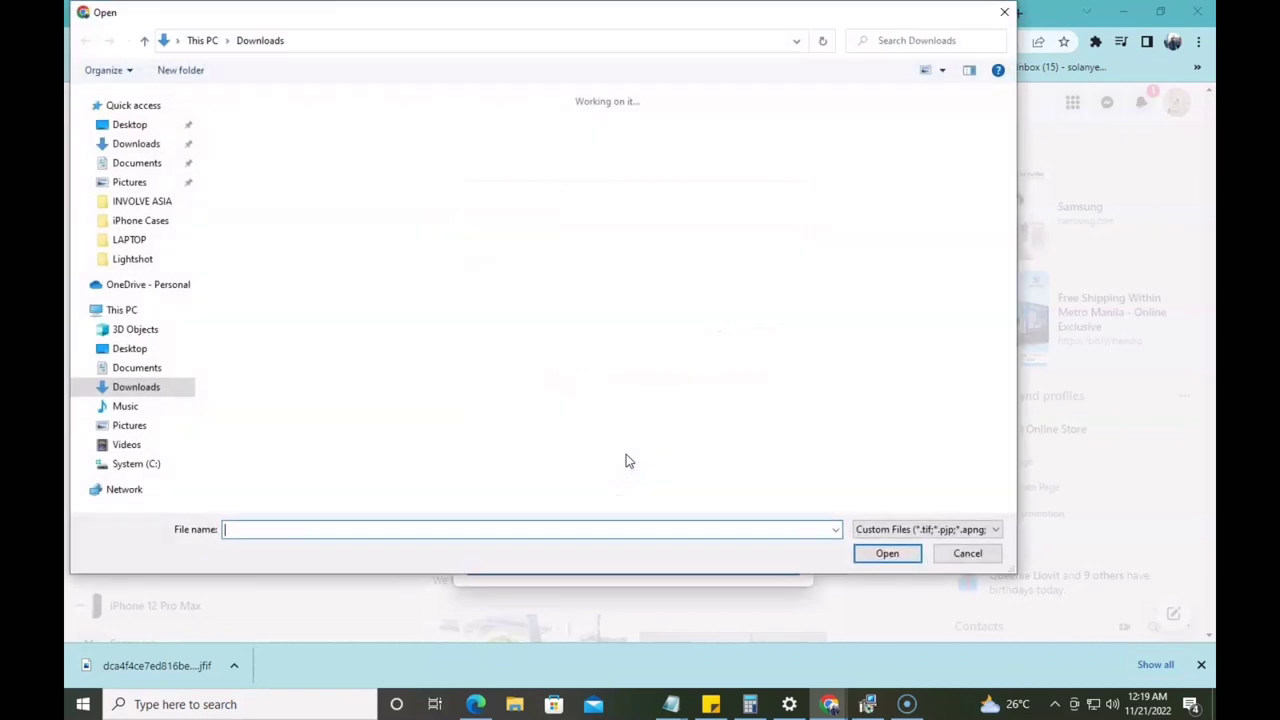
{"action": "double_click", "coordinate": [251, 152]}
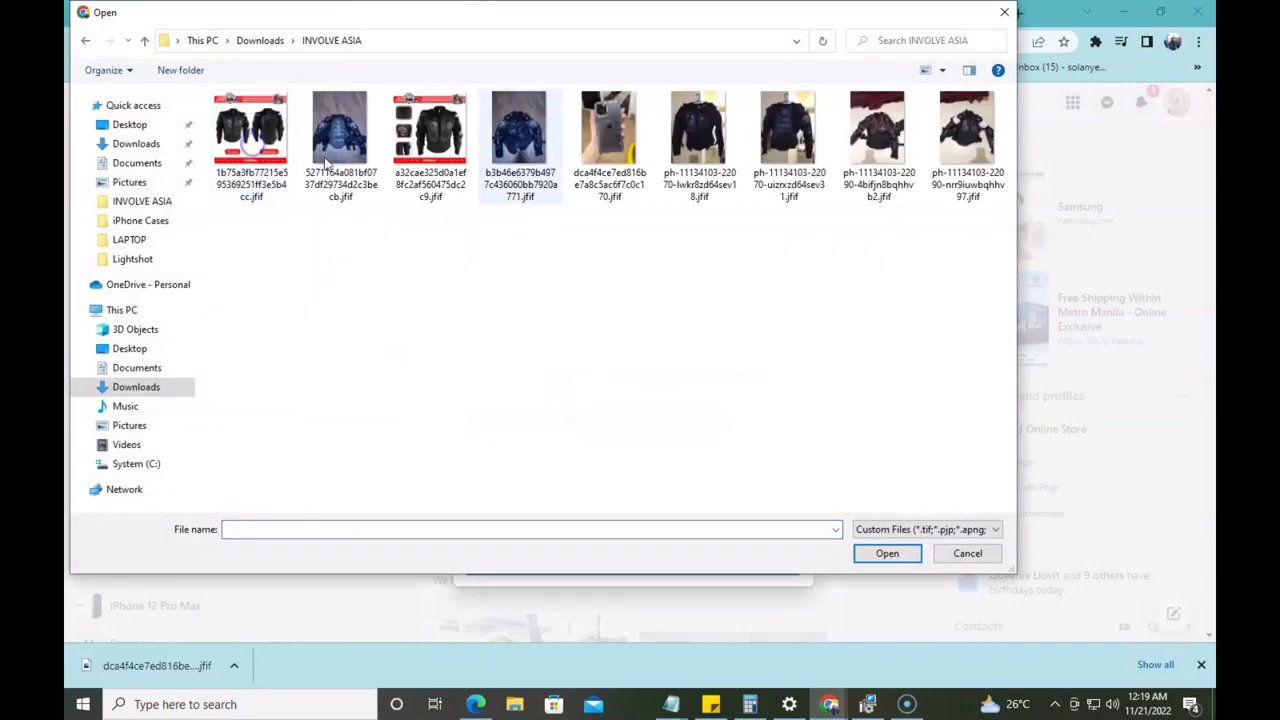
{"action": "left_click", "coordinate": [612, 148]}
{"action": "left_click", "coordinate": [887, 556]}
- Publish the iphone case post with its Shopee link and photo to the feed
{"action": "scroll", "coordinate": [705, 388], "scroll_direction": "up", "scroll_amount": 3}
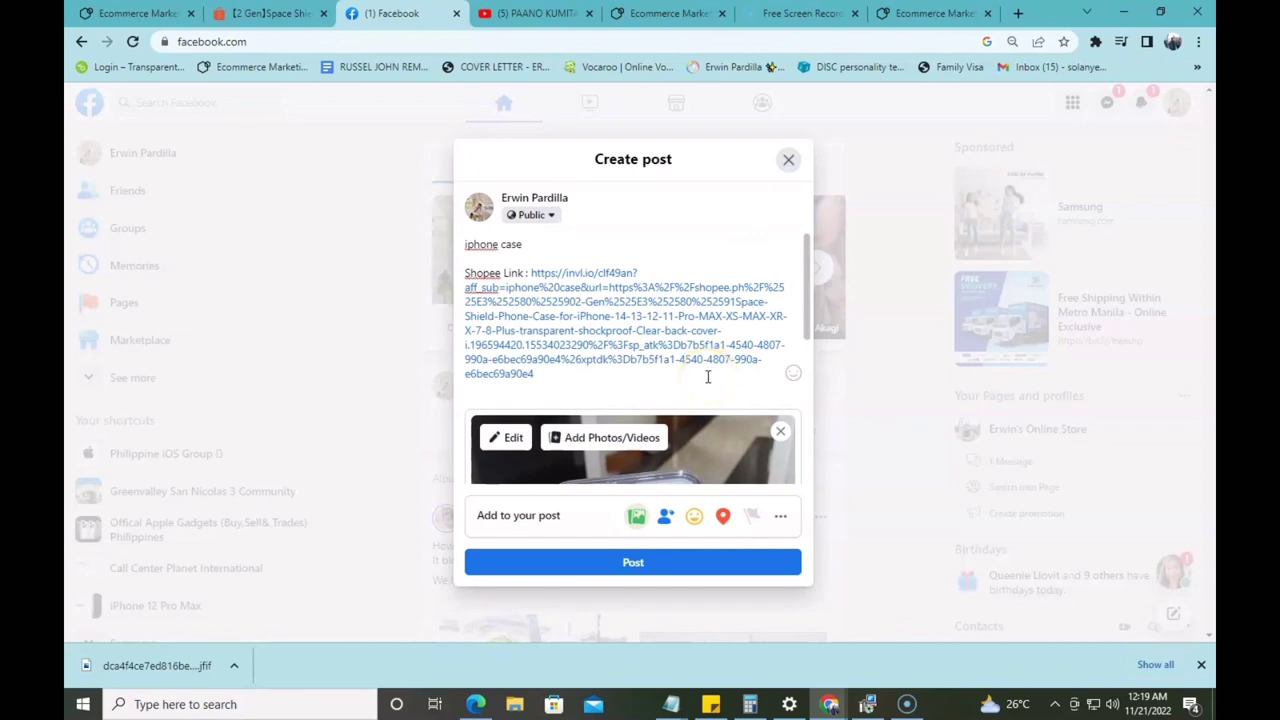
{"action": "left_click", "coordinate": [696, 567]}
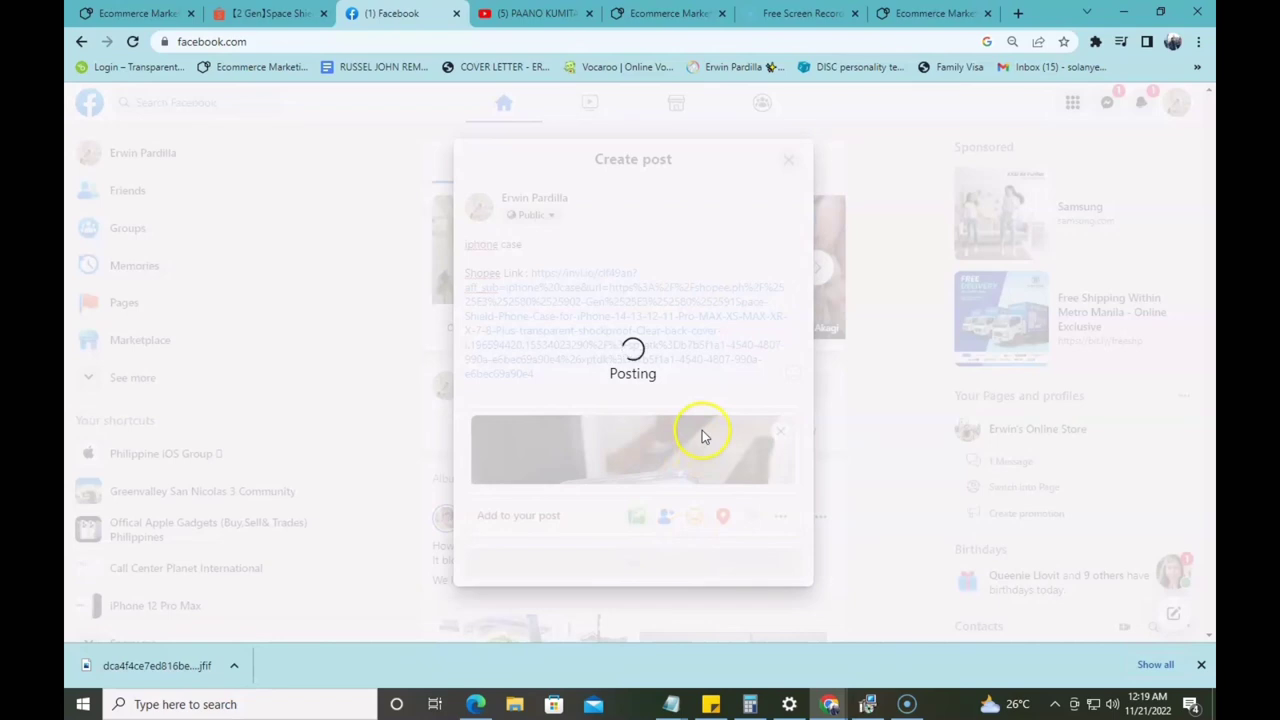
{"action": "scroll", "coordinate": [708, 445], "scroll_direction": "down", "scroll_amount": 1}
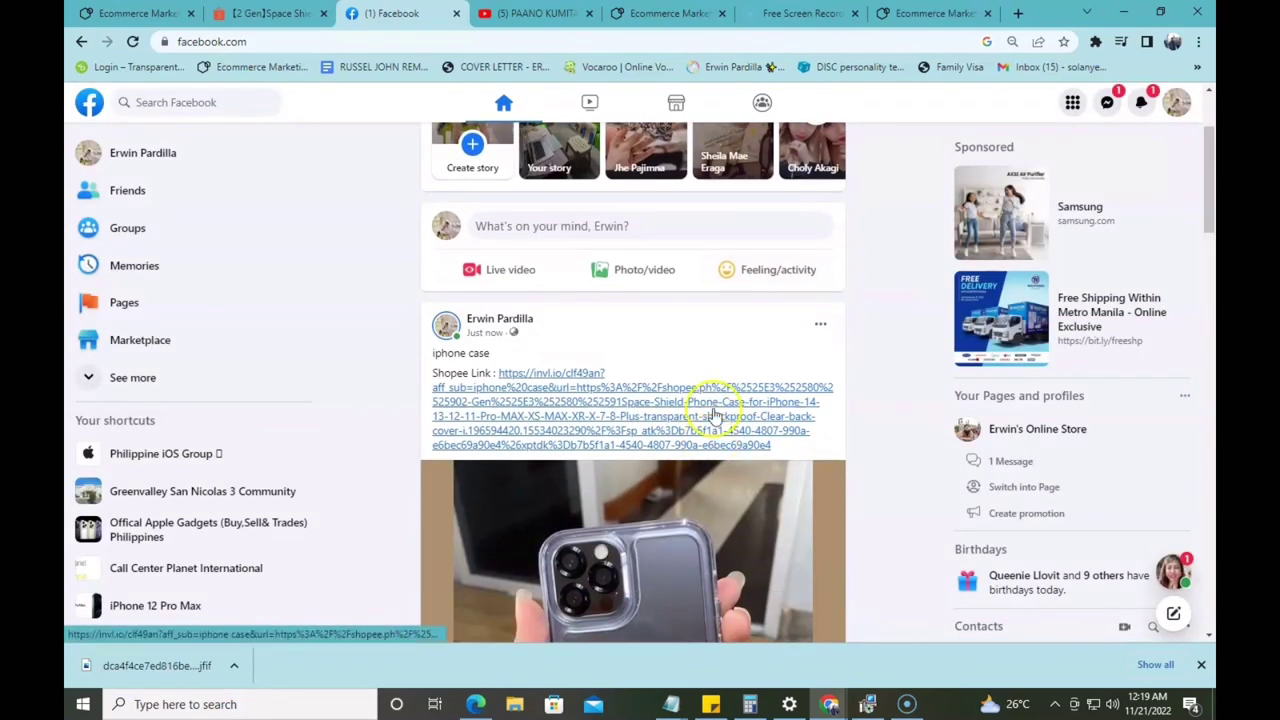
- Open the new post's invl.io Shopee affiliate link, loading the Space Shield case page in a new tab
{"action": "scroll", "coordinate": [731, 334], "scroll_direction": "down", "scroll_amount": 2}
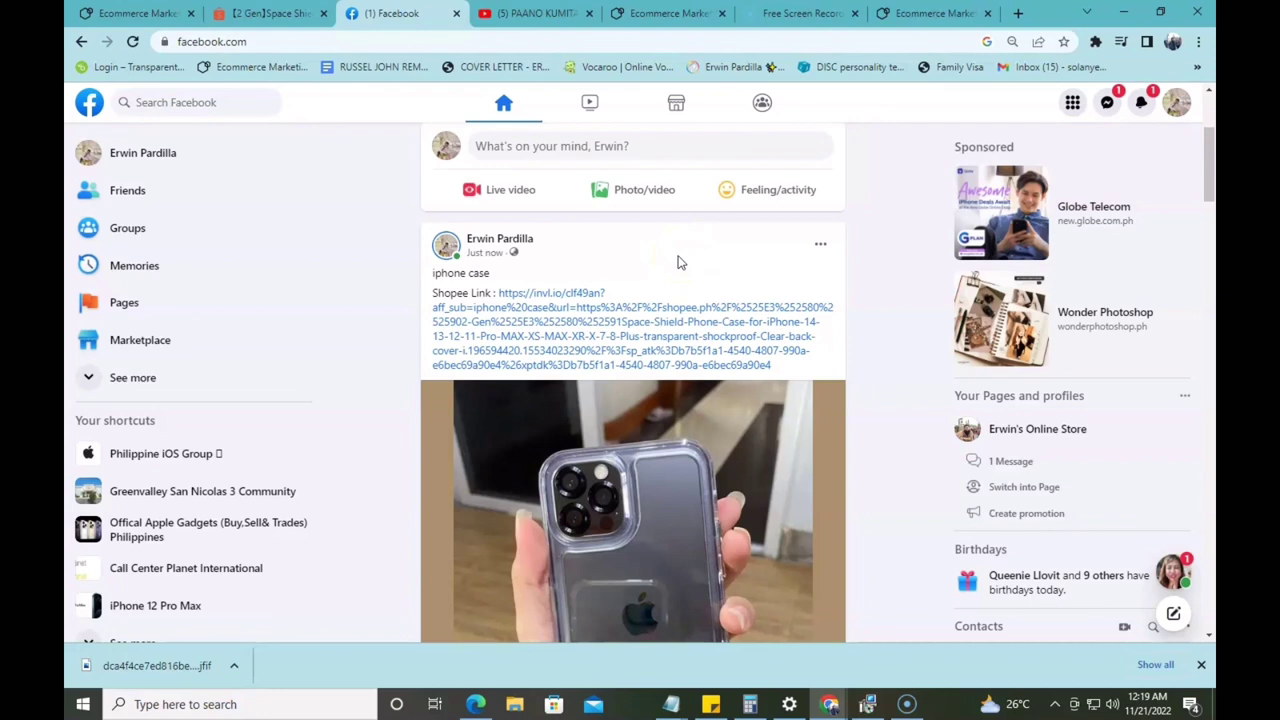
{"action": "left_click", "coordinate": [569, 321]}
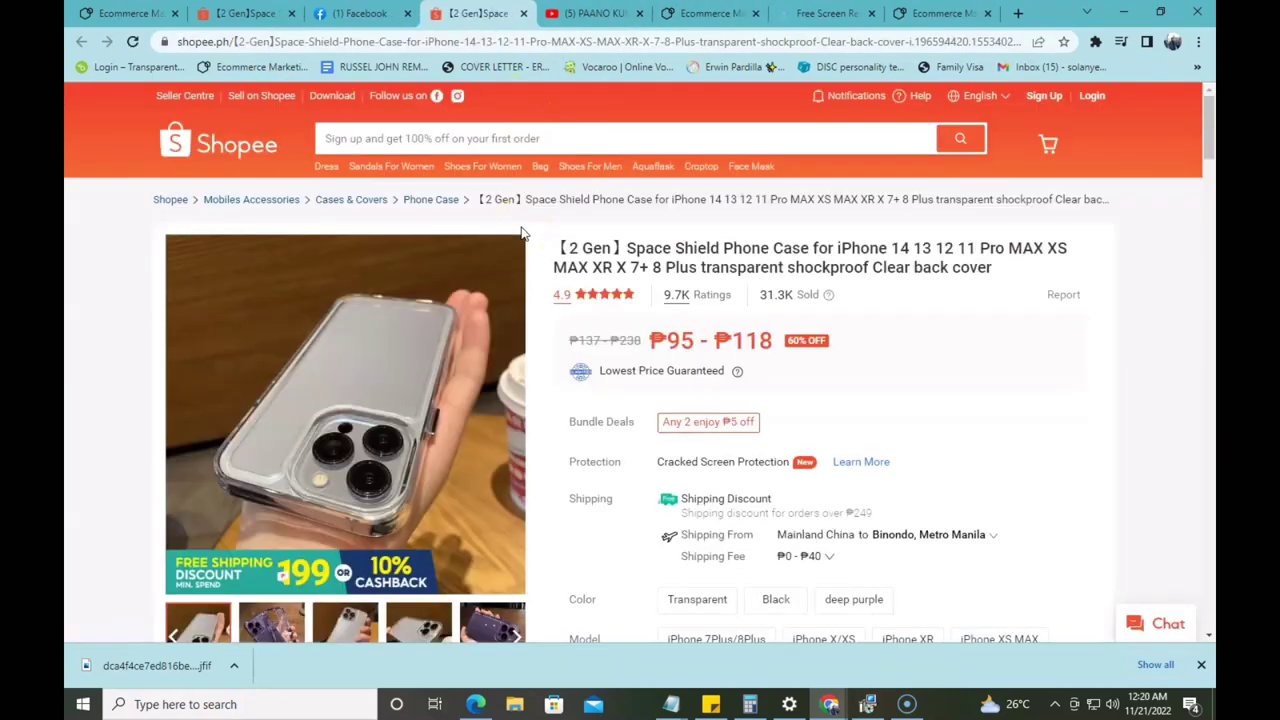
- Check the Space Shield case page (₱95–₱118, Transparent, Black, deep purple), then return to Facebook
{"action": "scroll", "coordinate": [520, 233], "scroll_direction": "down", "scroll_amount": 1}
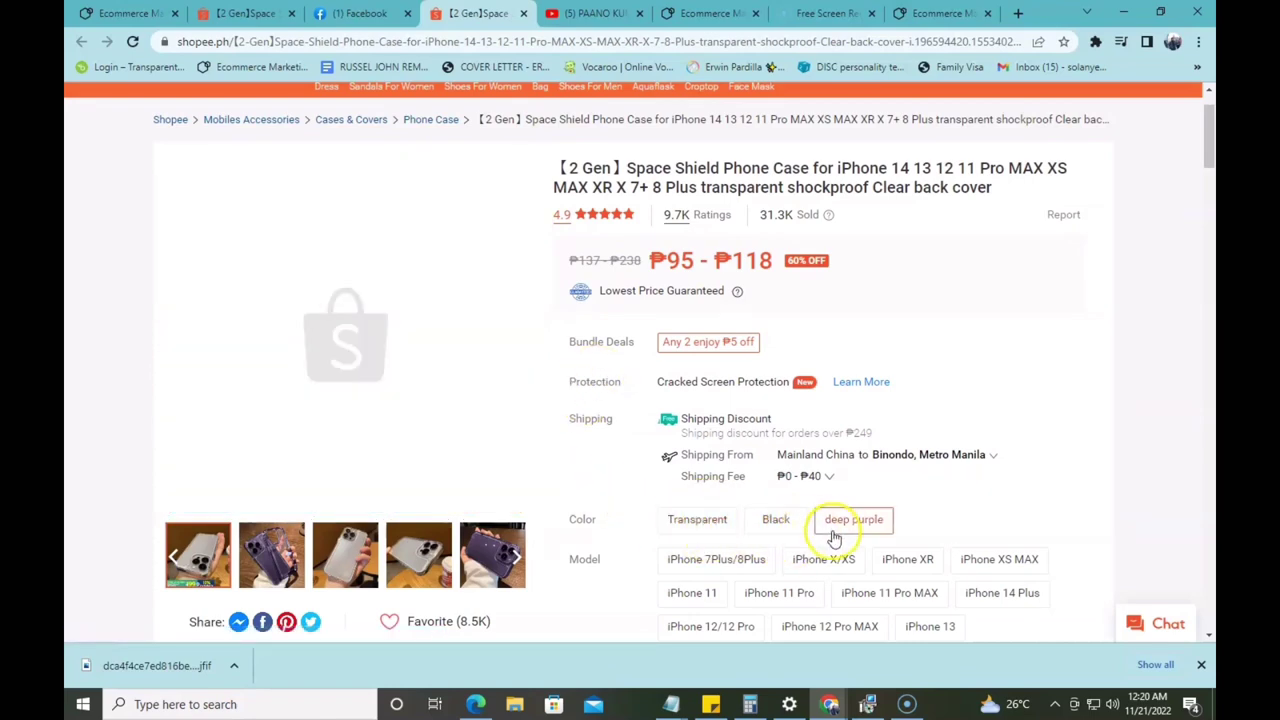
{"action": "scroll", "coordinate": [337, 288], "scroll_direction": "down", "scroll_amount": 1}
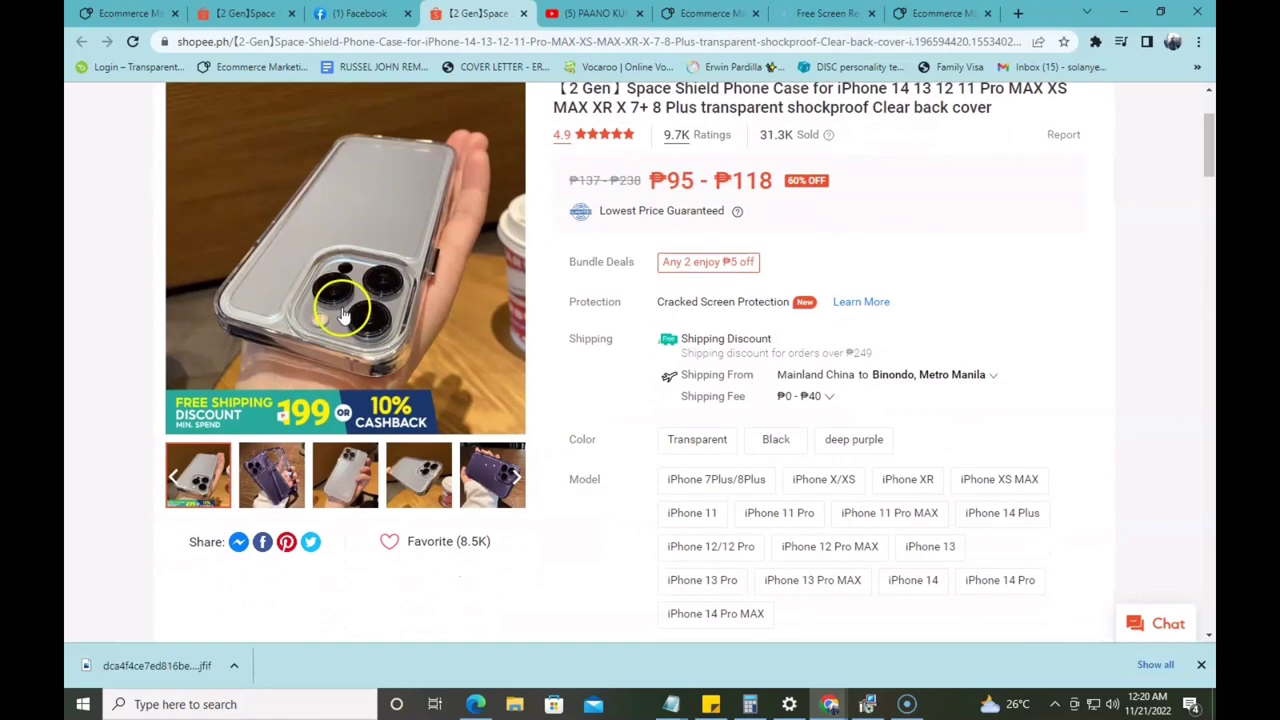
{"action": "scroll", "coordinate": [400, 520], "scroll_direction": "up", "scroll_amount": 2}
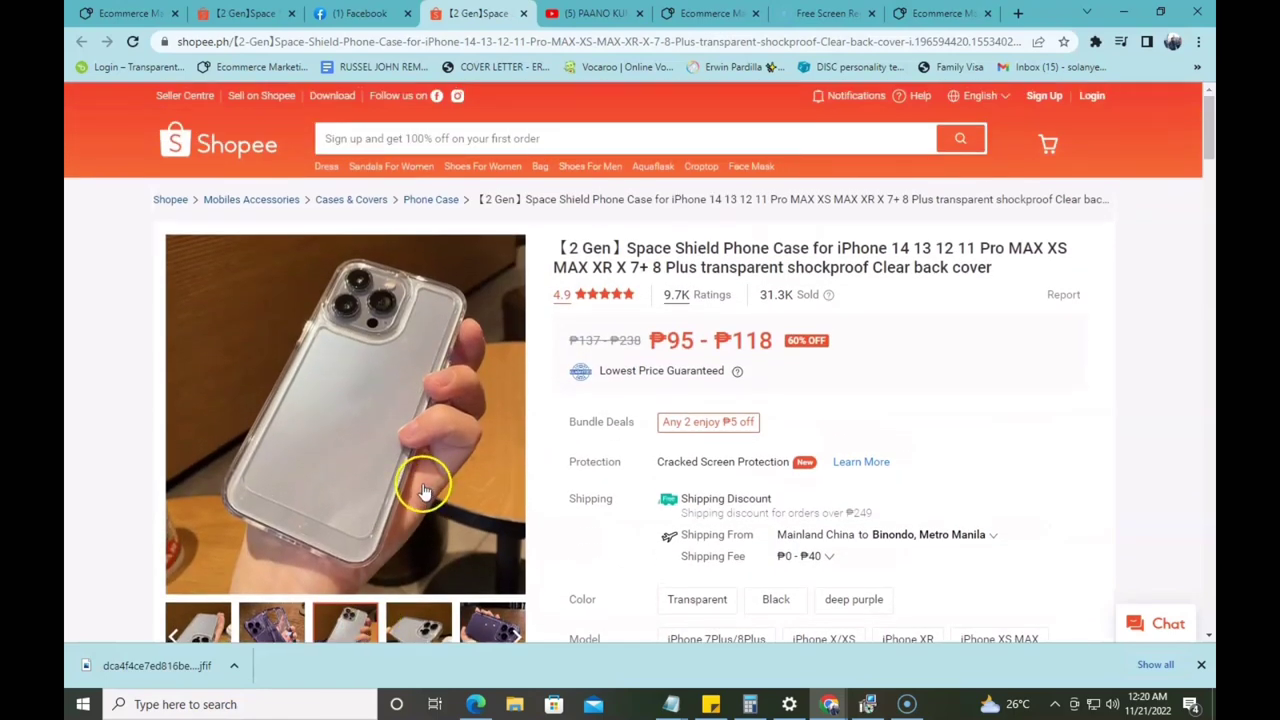
{"action": "left_click", "coordinate": [362, 15]}
{"action": "left_click", "coordinate": [531, 337]}
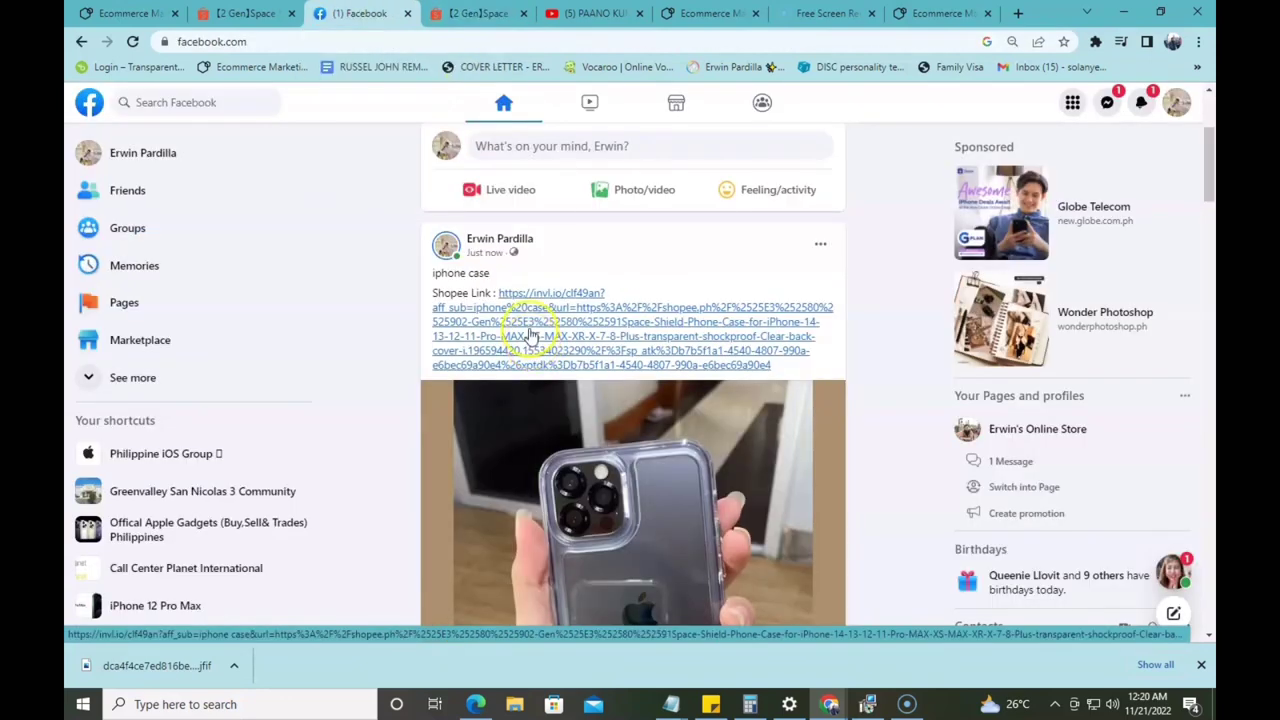